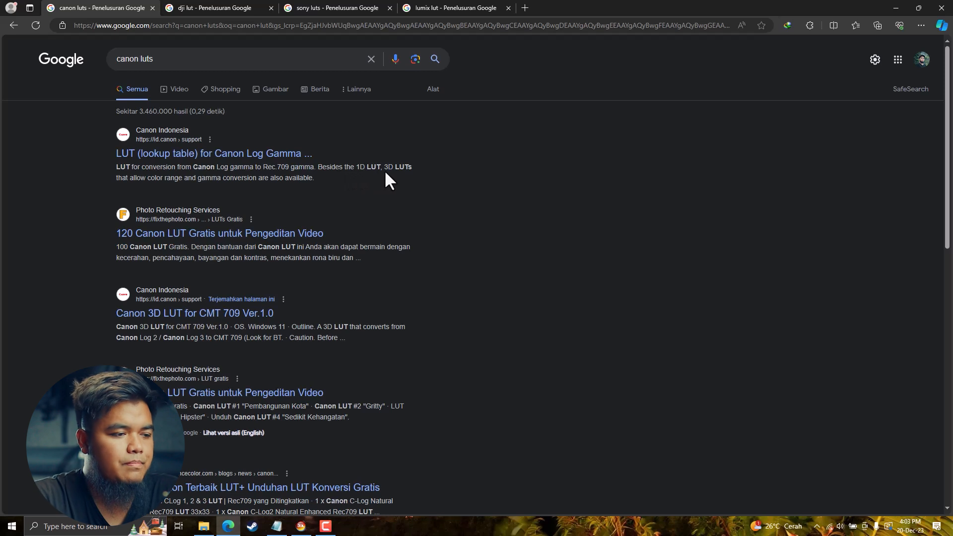
- Look through the open search results for DJI, Sony and Lumix LUTs
left_click(191, 6)
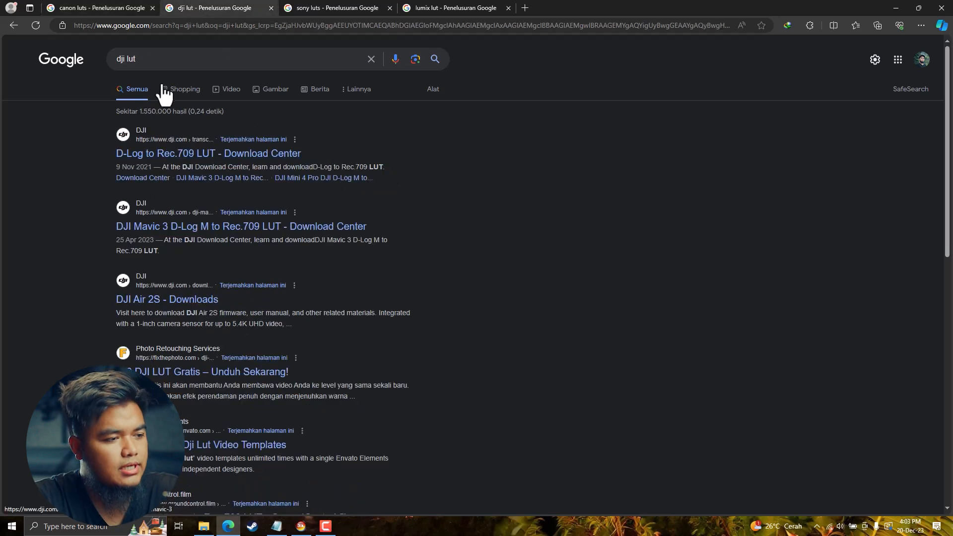
left_click(338, 8)
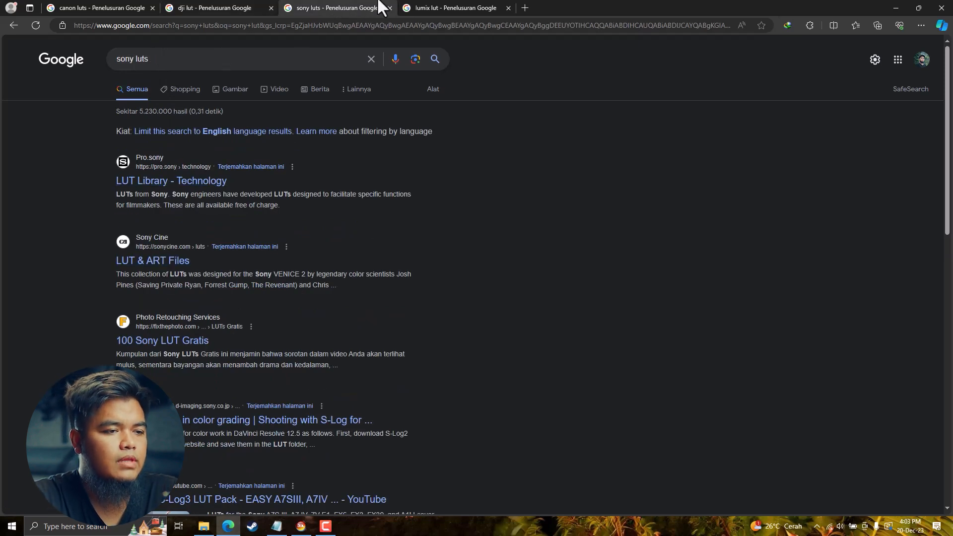
left_click(430, 9)
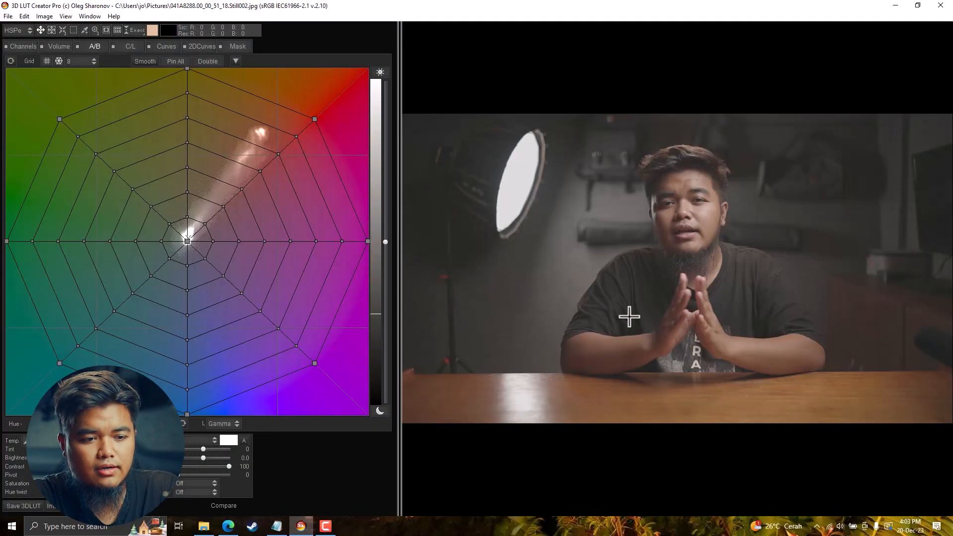
- Open the Look Manager and load the canon-lut-201911 folder from ARTD PRESET > LUT on drive D: into it
left_click(95, 16)
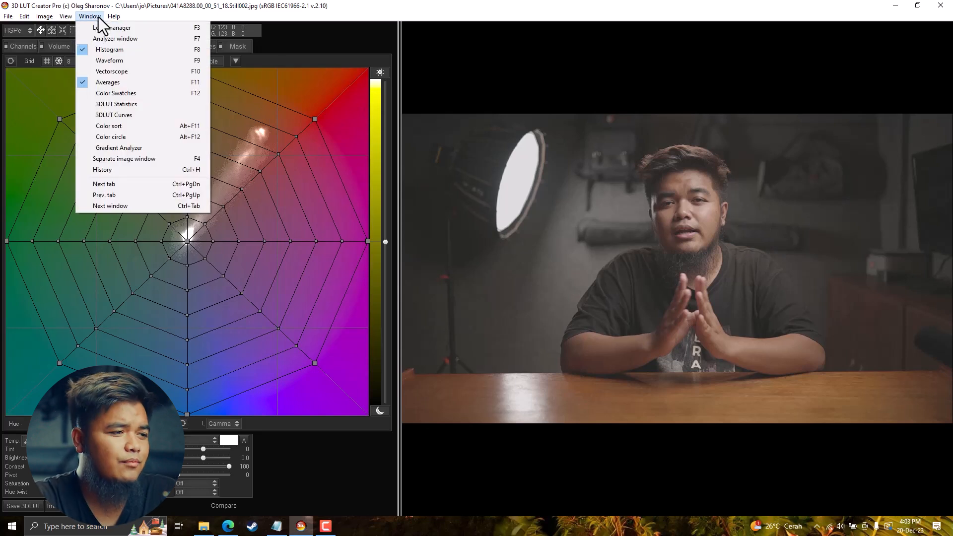
left_click(91, 24)
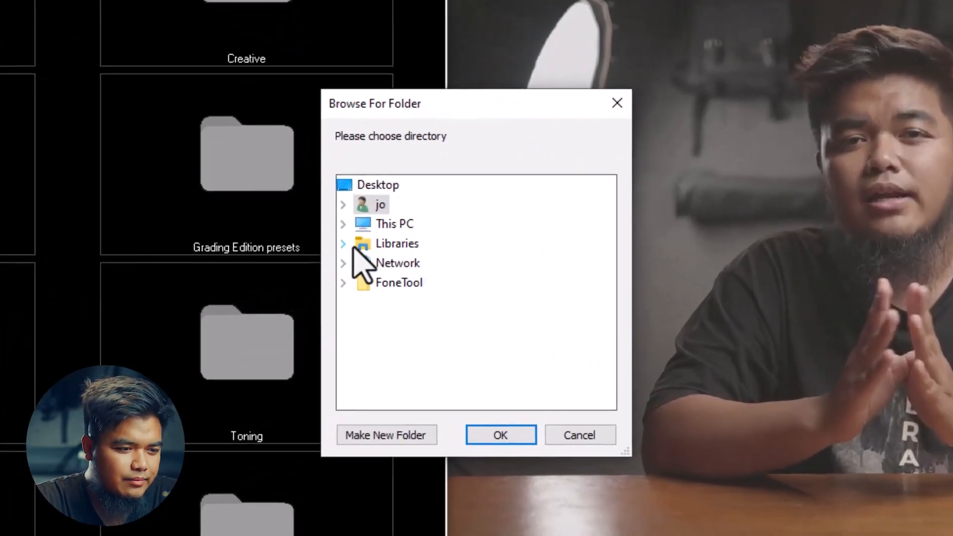
double_click(395, 224)
double_click(392, 398)
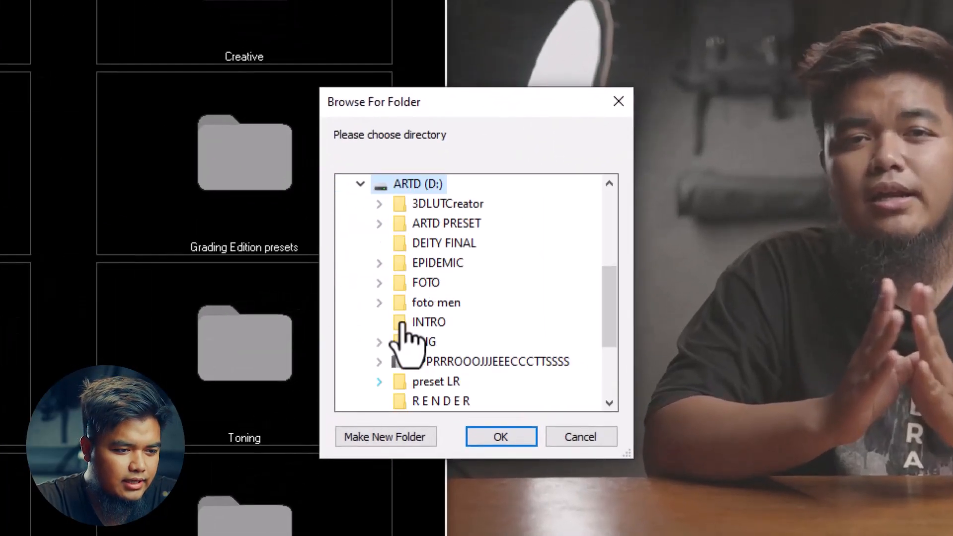
double_click(419, 225)
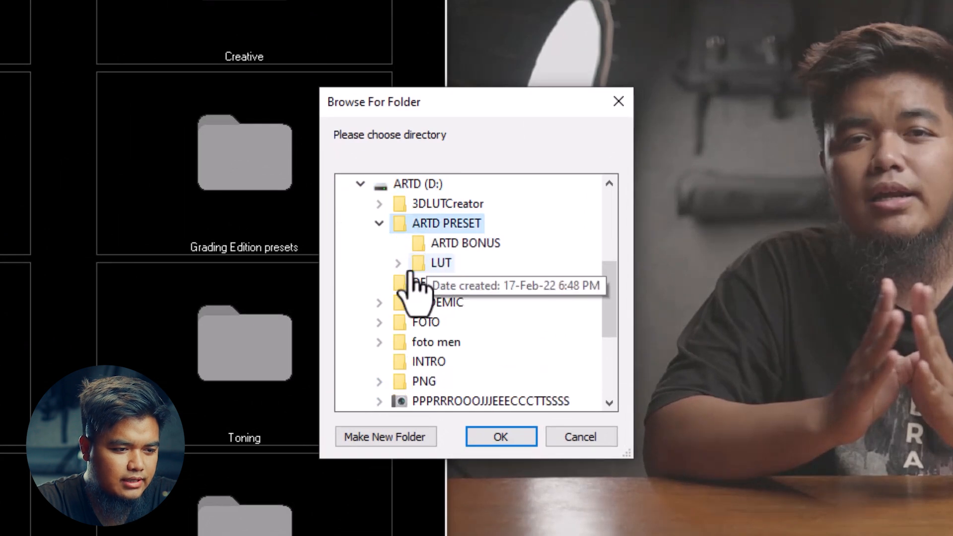
left_click(398, 262)
double_click(489, 283)
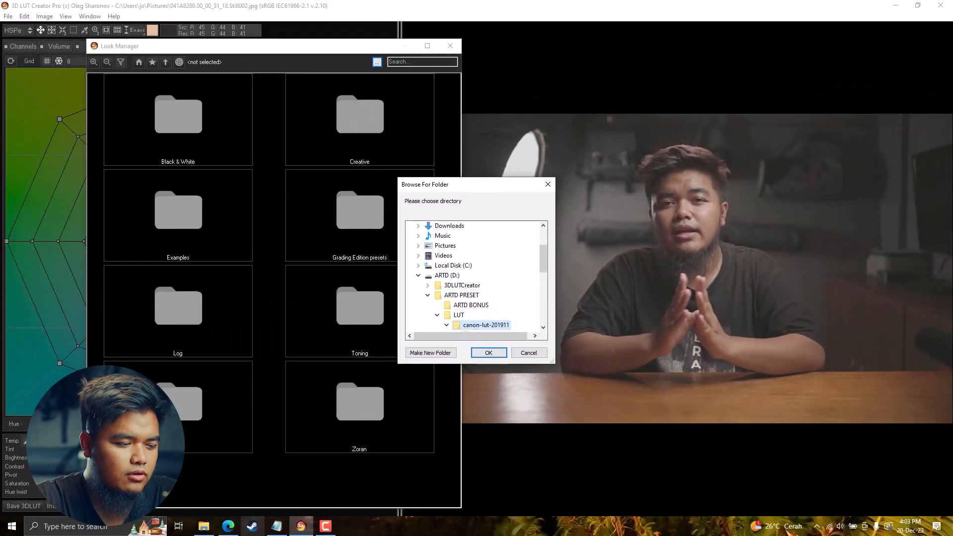
left_click(230, 527)
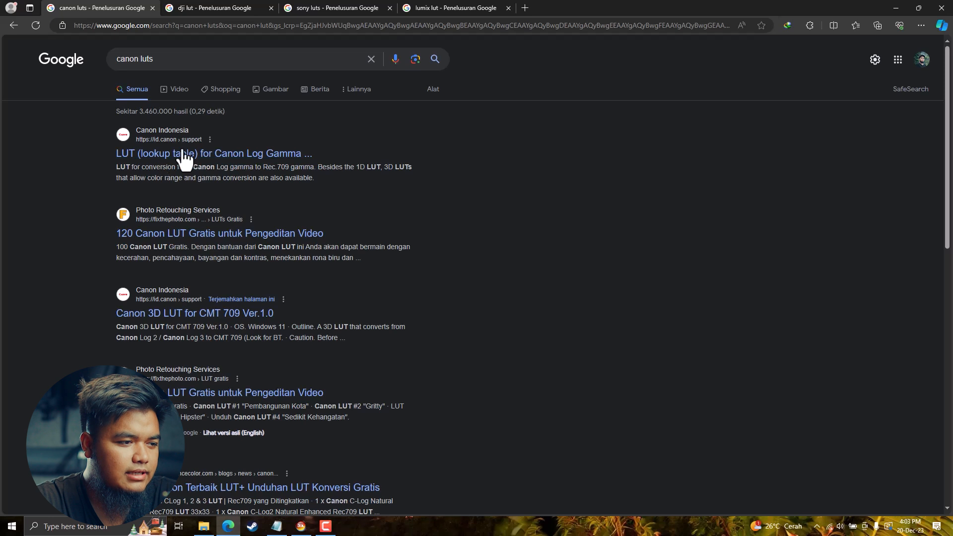
left_click(301, 526)
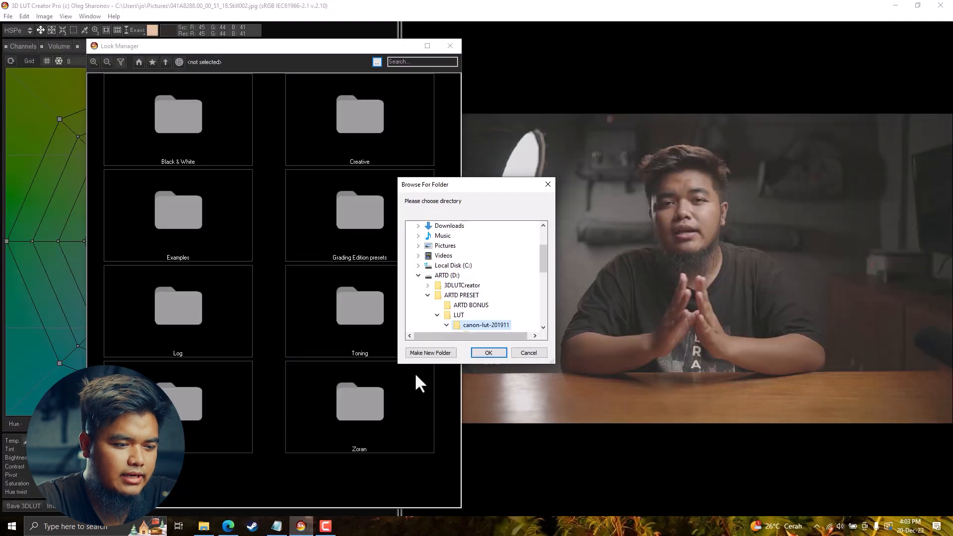
scroll(471, 312, "down", 1)
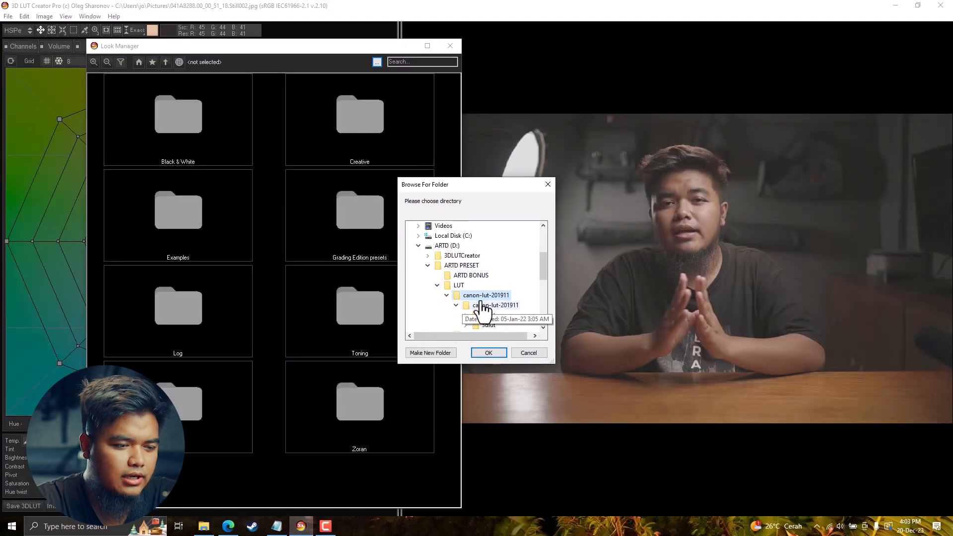
left_click(487, 355)
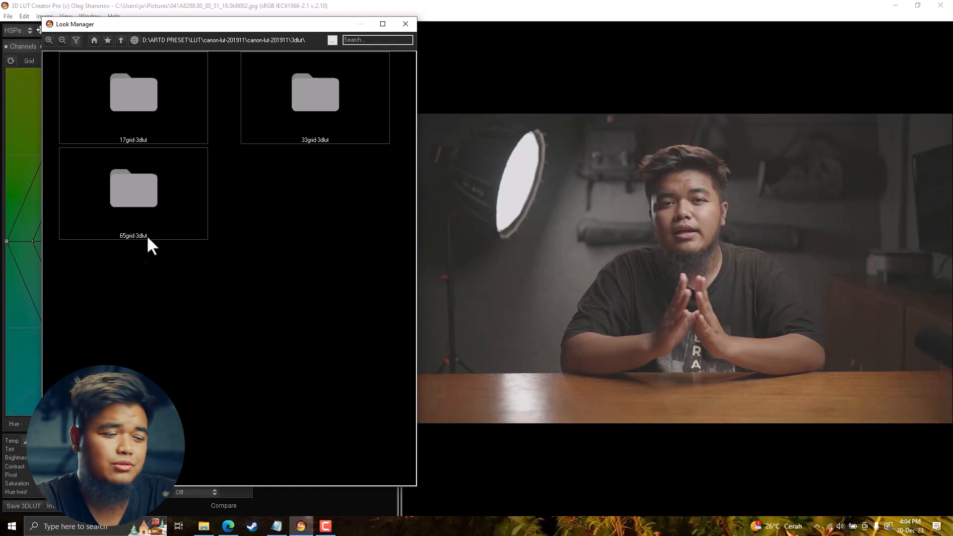
- Open the 65grid-3dlut folder and its full-to-full-range subfolder to show the Canon look previews
double_click(141, 214)
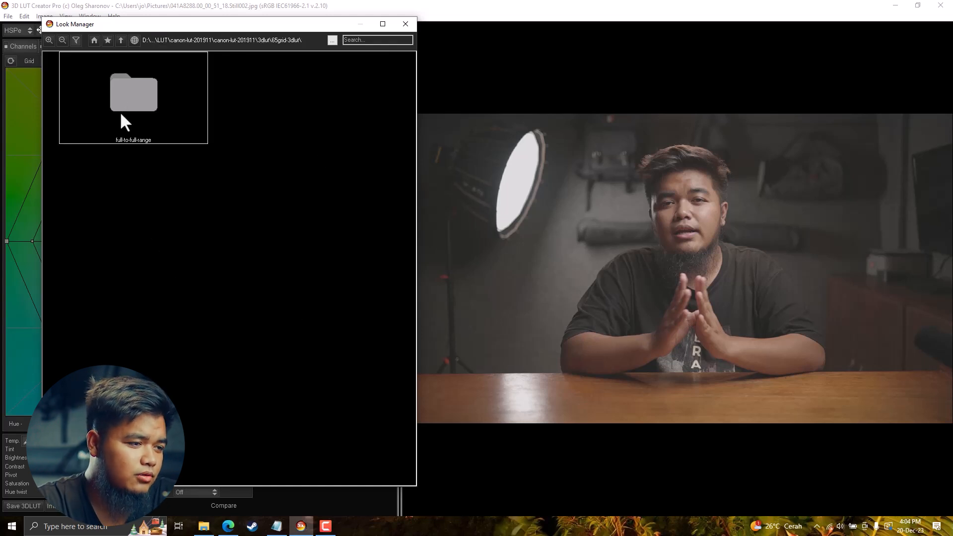
double_click(121, 115)
left_click_drag(412, 90, 437, 63)
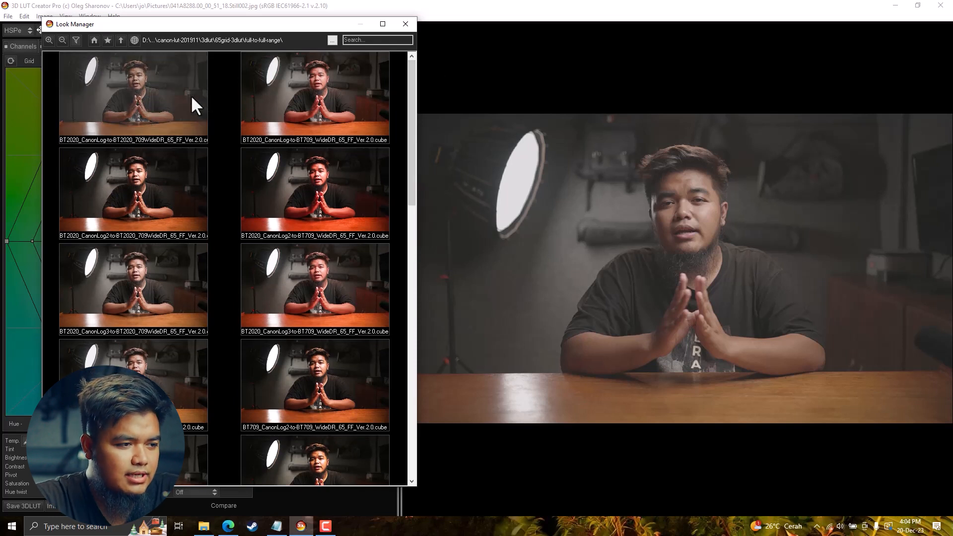
- Try the BT2020_CanonLog3-to-BT2020_709WideDR and BT2020_CanonLog3-to-BT709_WideDR looks on the still
mouse_move(190, 97)
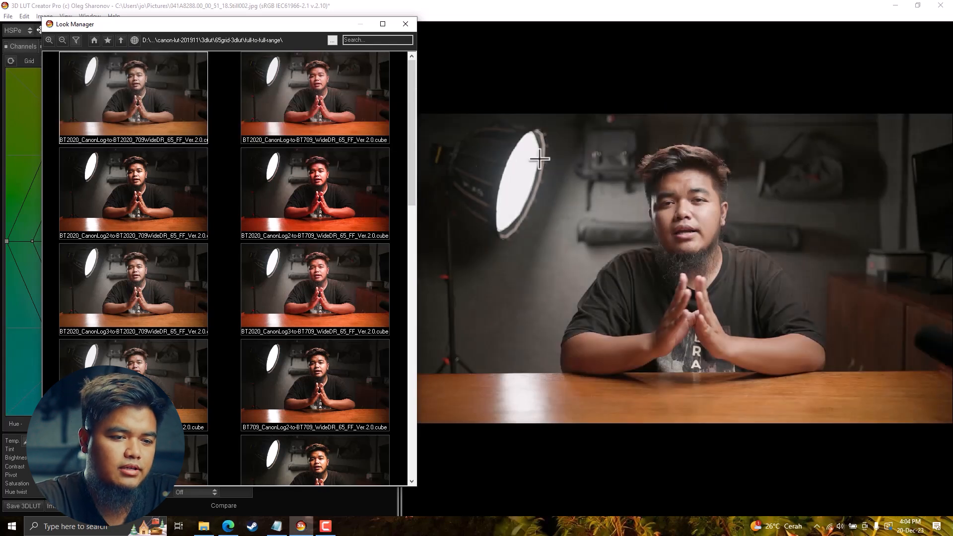
left_click(141, 282)
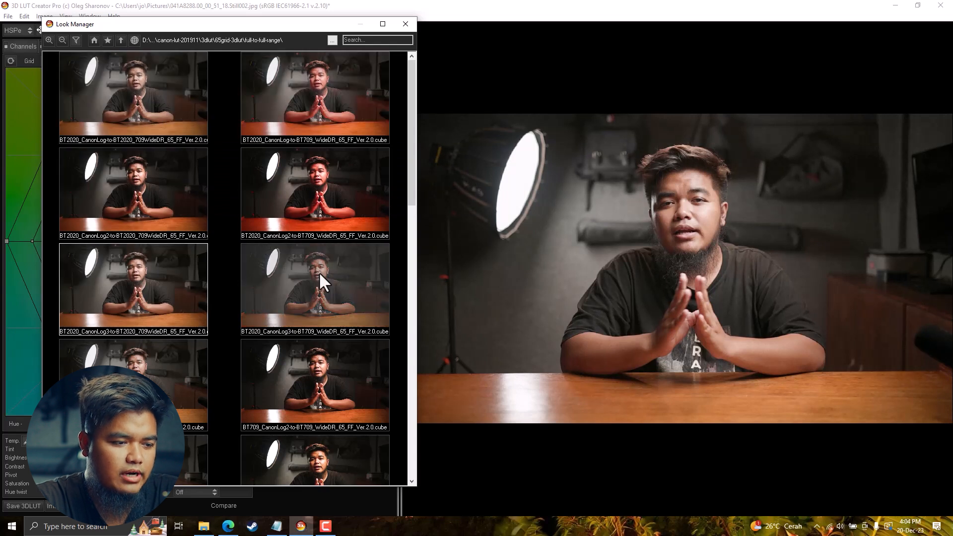
left_click(306, 296)
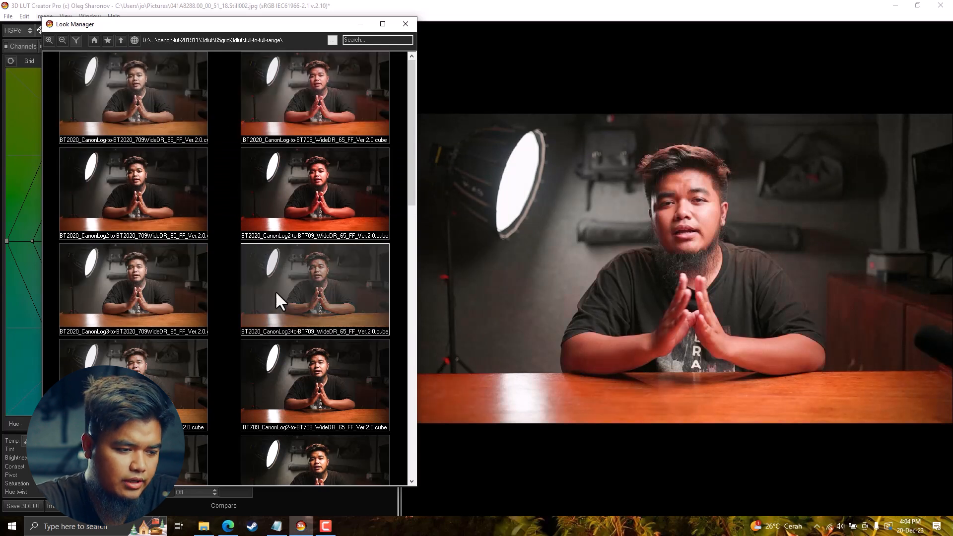
- Apply the BT2020_CanonLog-to-BT2020_709WideDR_65_FF_Ver.2.0 look, close the Look Manager and compare the image with its original
scroll(248, 306, "down", 2)
scroll(195, 317, "down", 8)
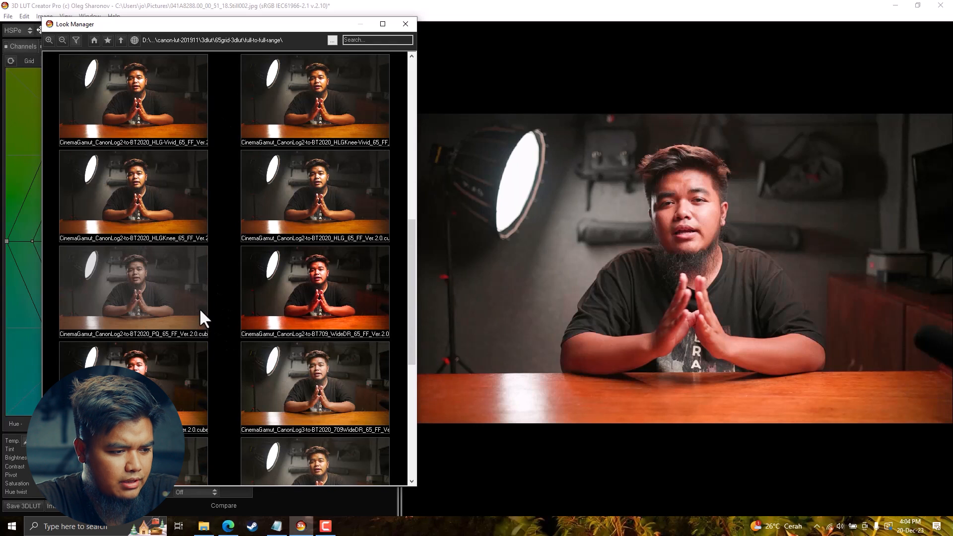
scroll(202, 312, "up", 8)
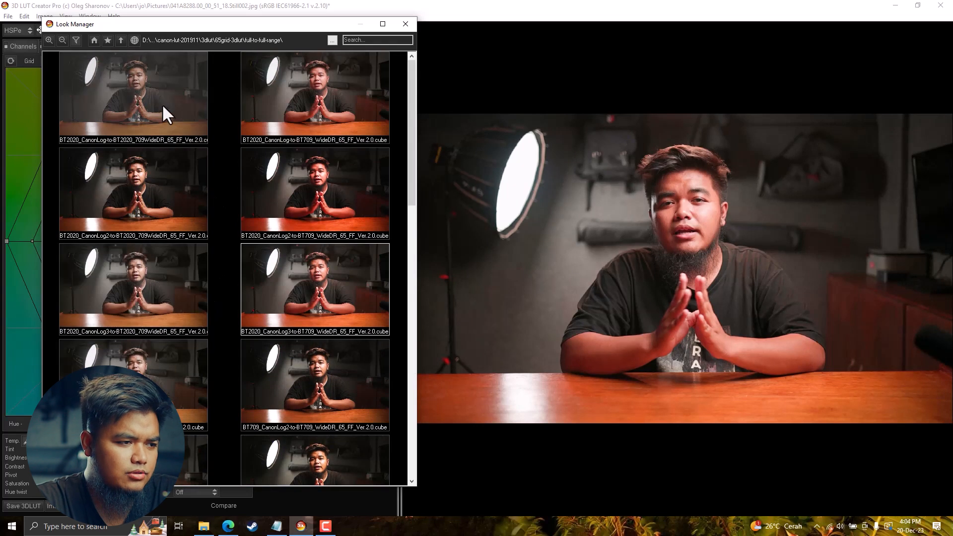
left_click(162, 104)
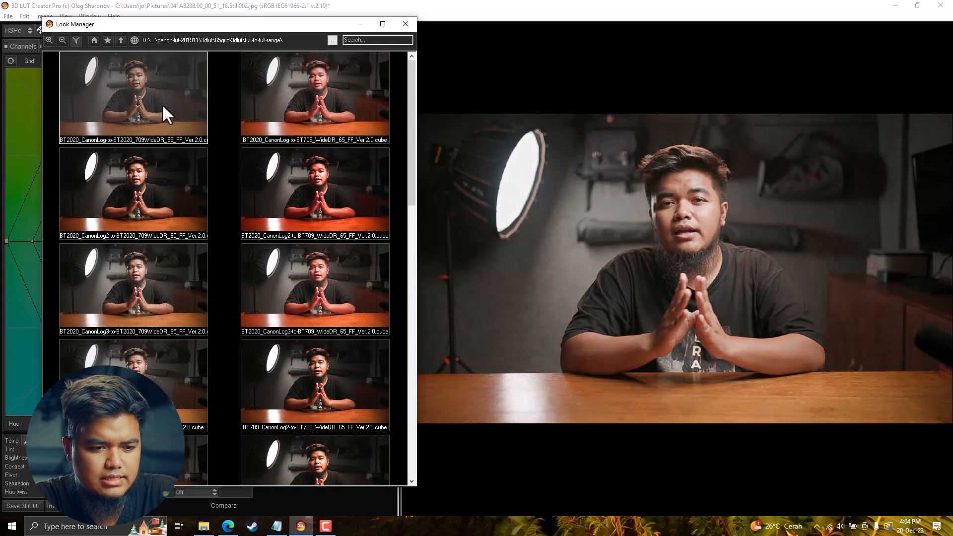
left_click(404, 25)
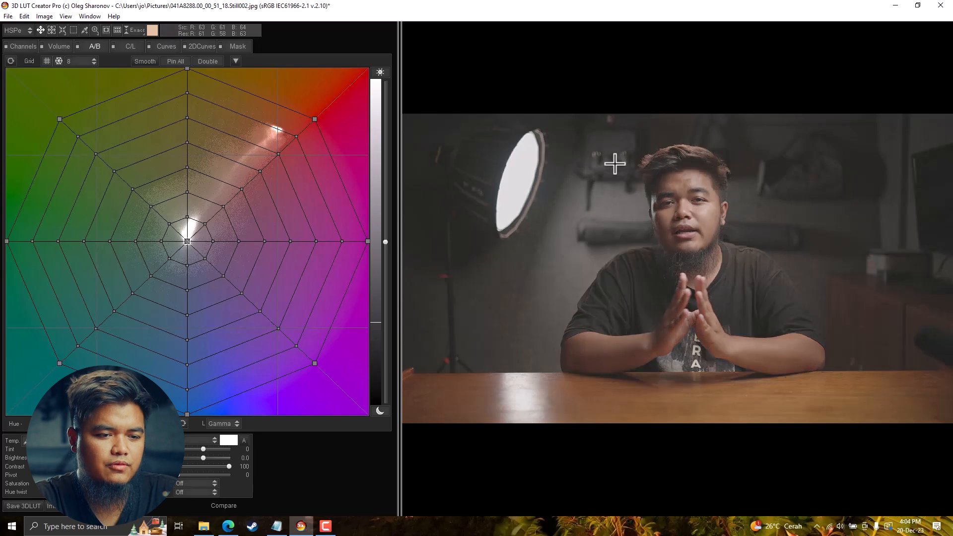
key("space")
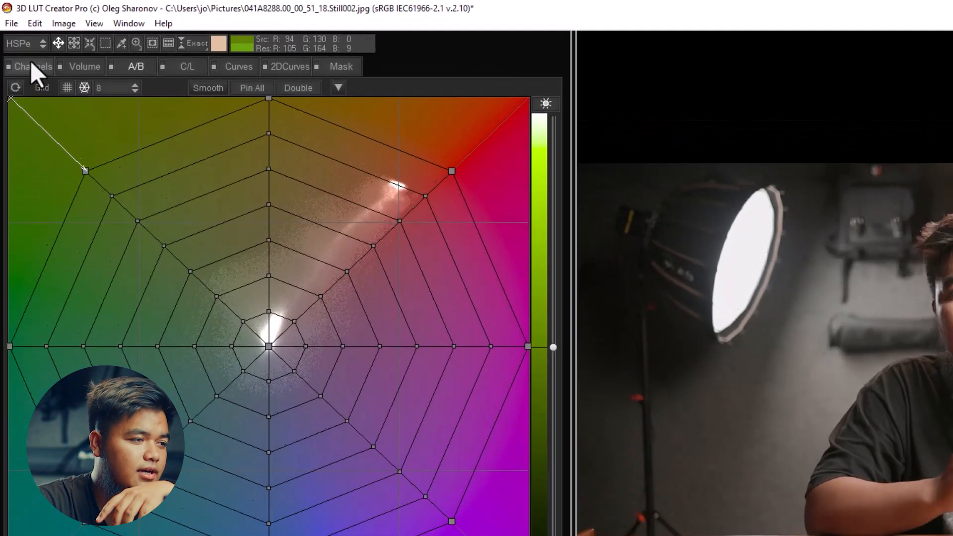
- Try the MXYe and LABn colour models for the A/B grid and settle on LAB
left_click(22, 44)
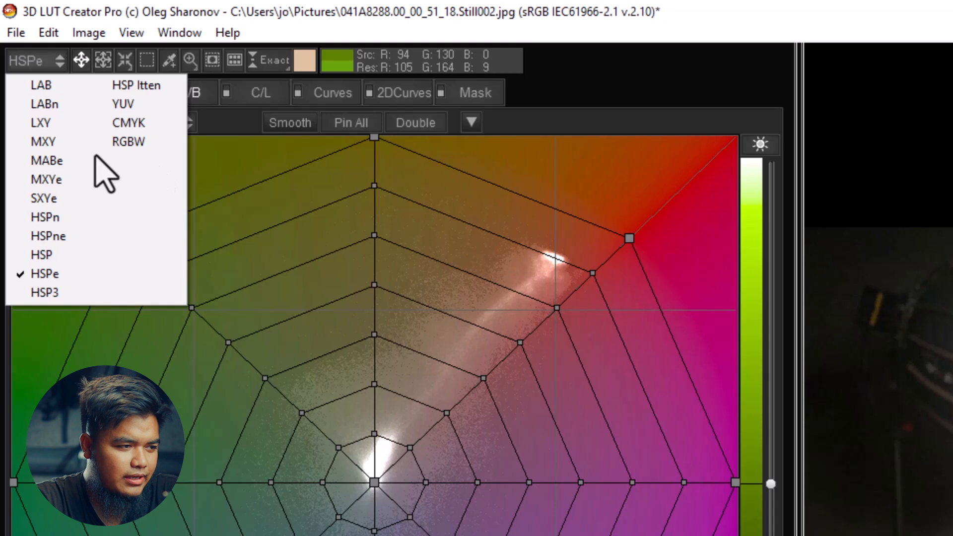
left_click(46, 179)
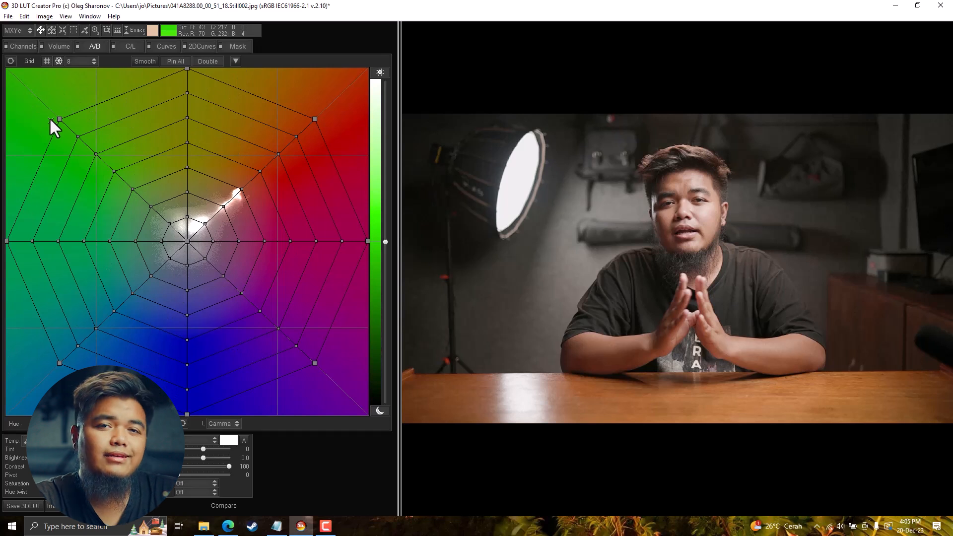
left_click(25, 35)
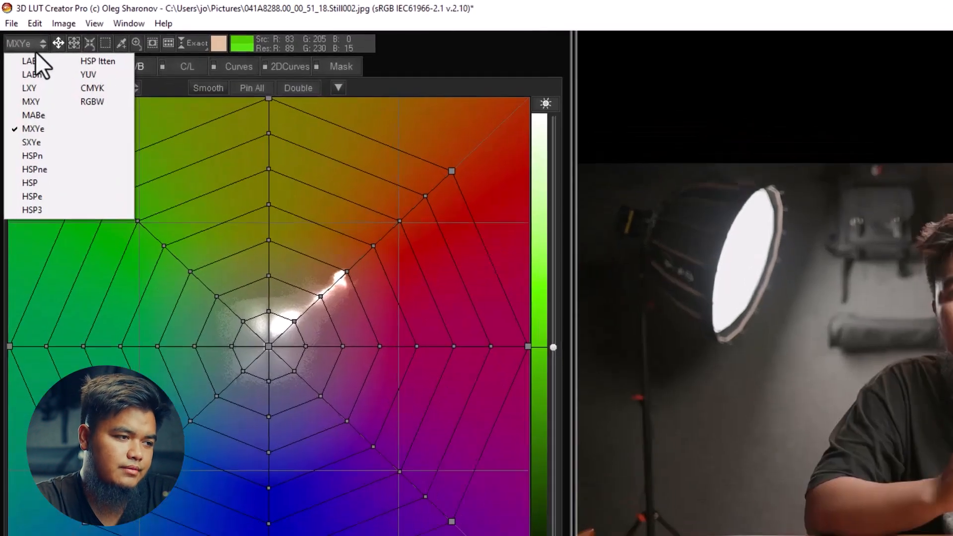
left_click(24, 43)
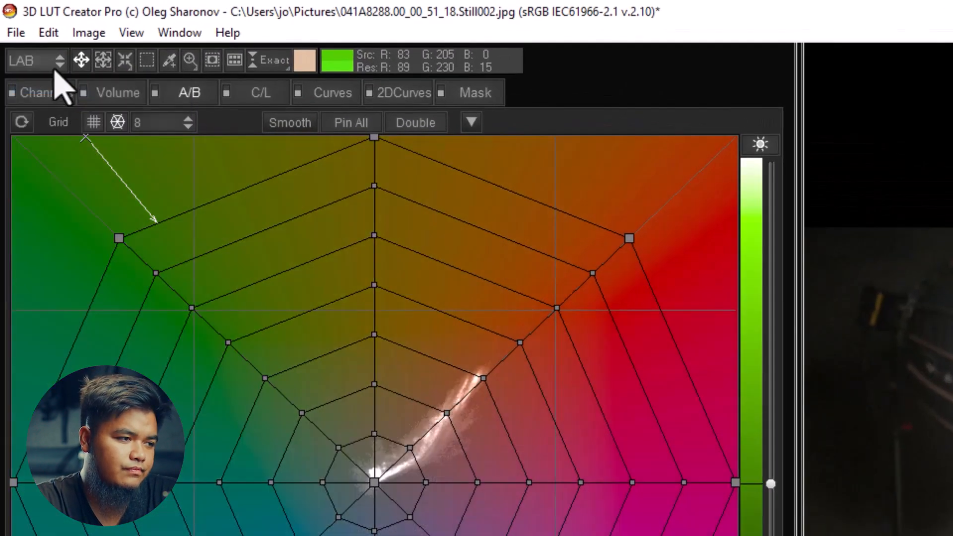
left_click(53, 66)
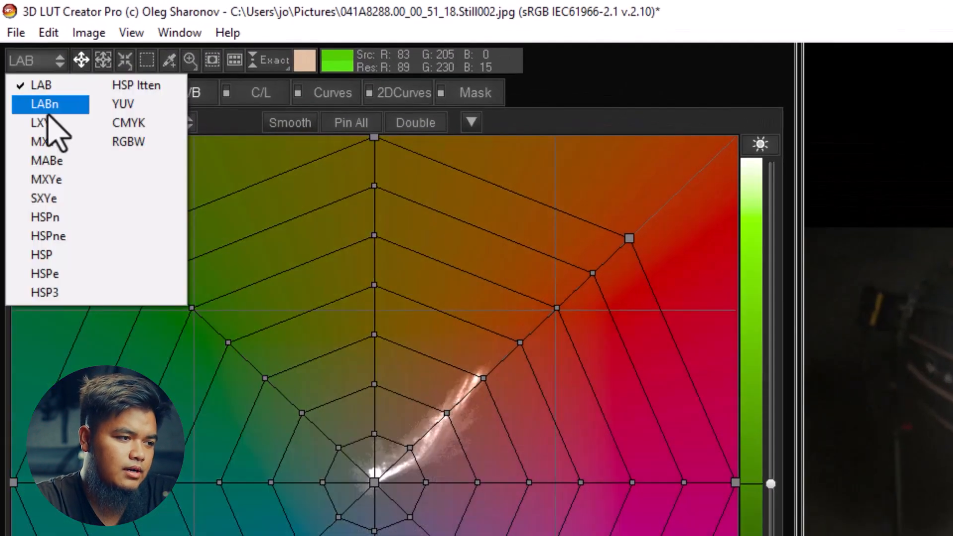
left_click(48, 105)
left_click(35, 62)
left_click(45, 90)
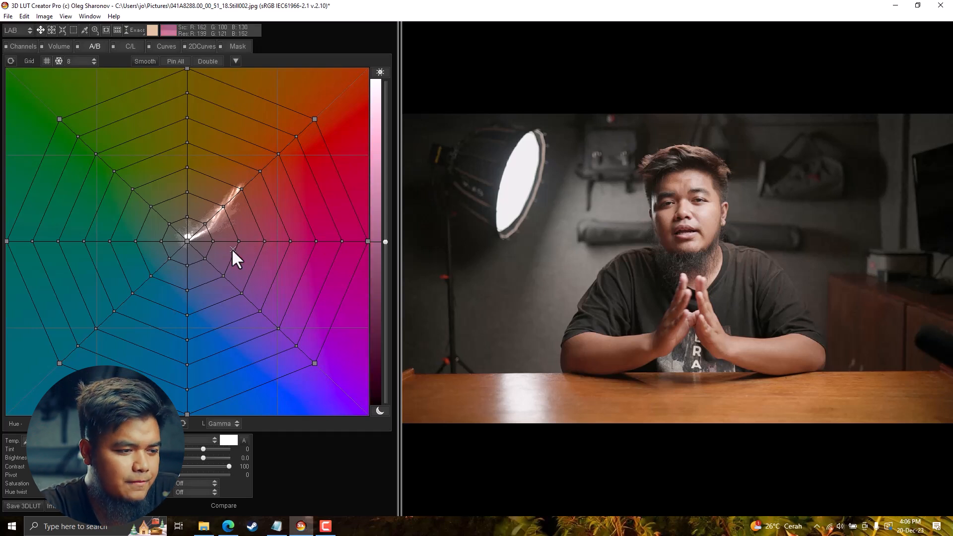
- Select the A/B grid's control points one hue spoke at a time around the wheel, and clear the selection
left_click_drag(227, 237, 392, 248)
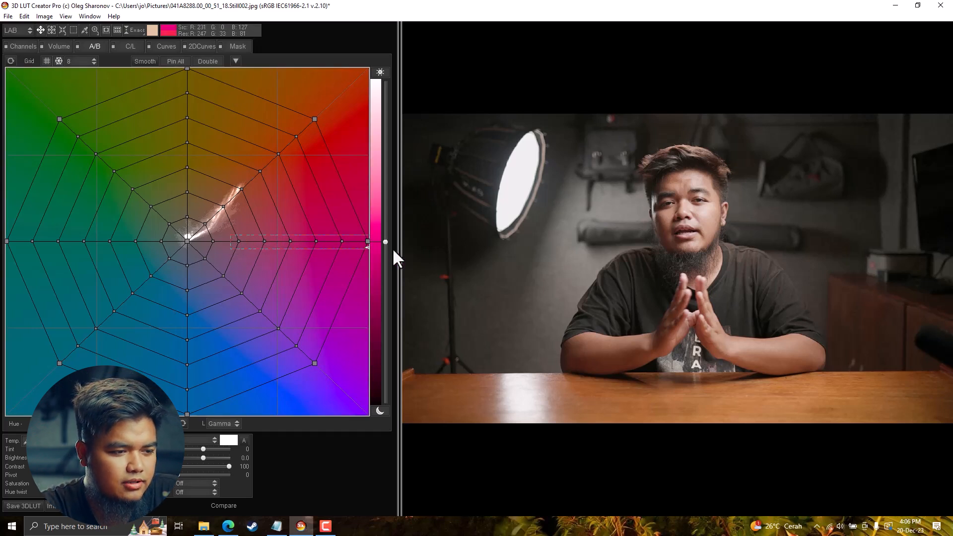
left_click_drag(283, 164, 202, 225)
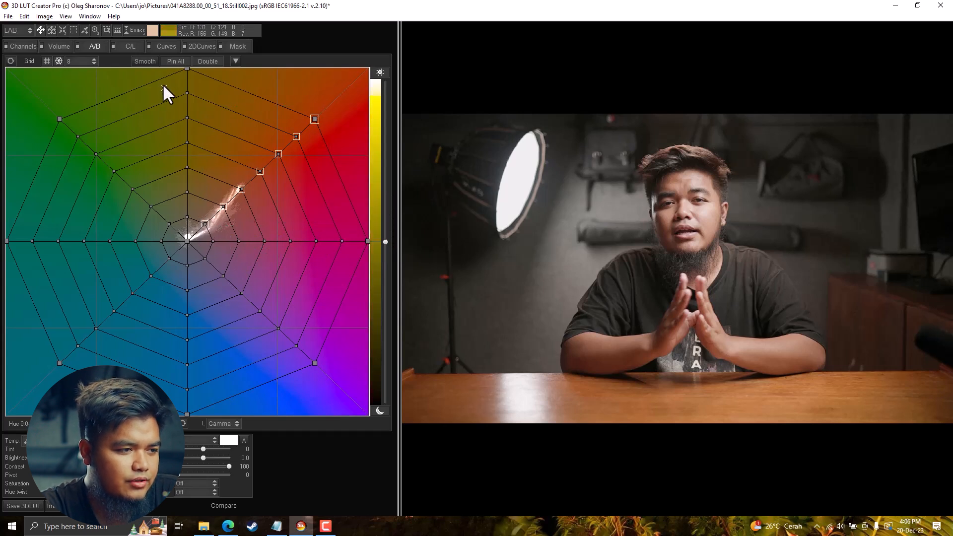
left_click_drag(199, 115, 194, 221)
left_click_drag(42, 107, 2, 255)
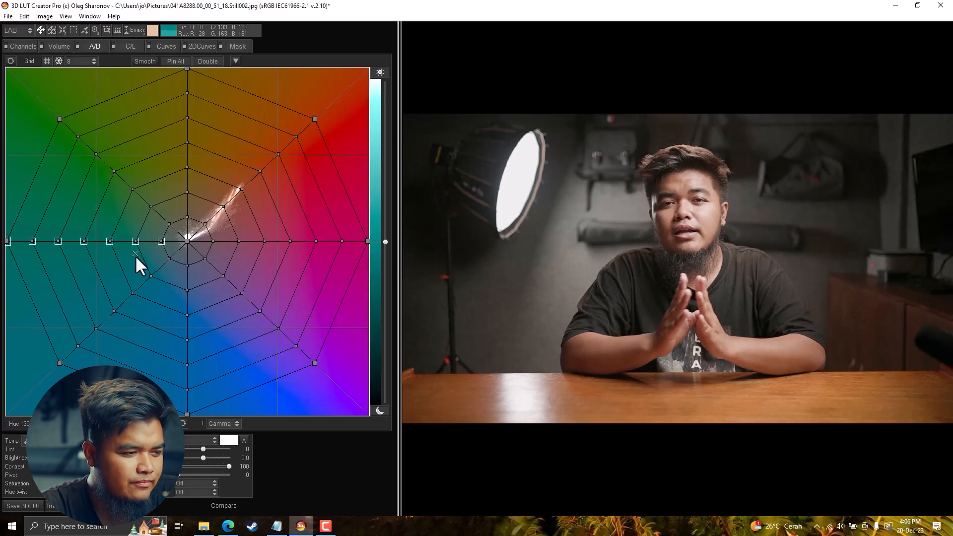
left_click_drag(67, 349, 36, 380)
left_click_drag(188, 262, 176, 315)
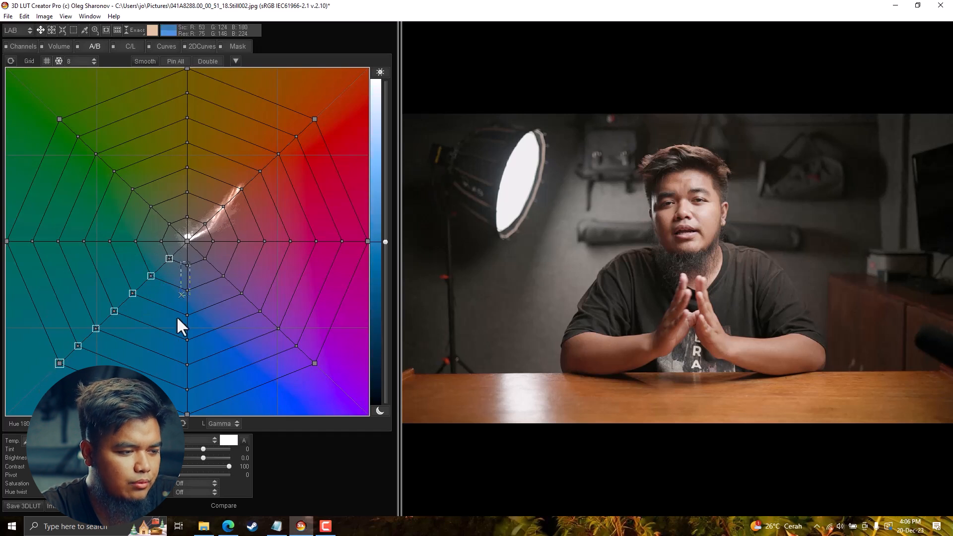
left_click_drag(175, 398, 181, 420)
left_click_drag(201, 251, 328, 377)
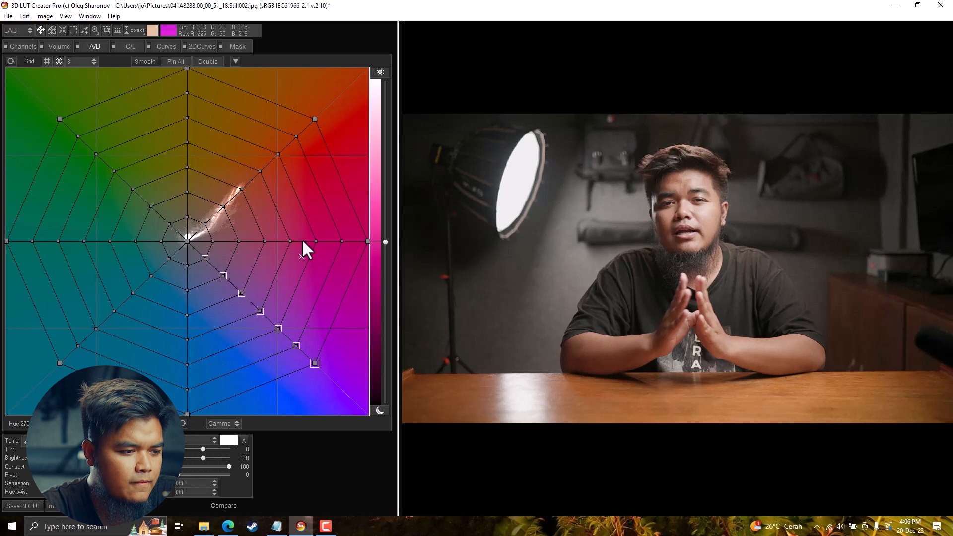
left_click_drag(284, 246, 384, 254)
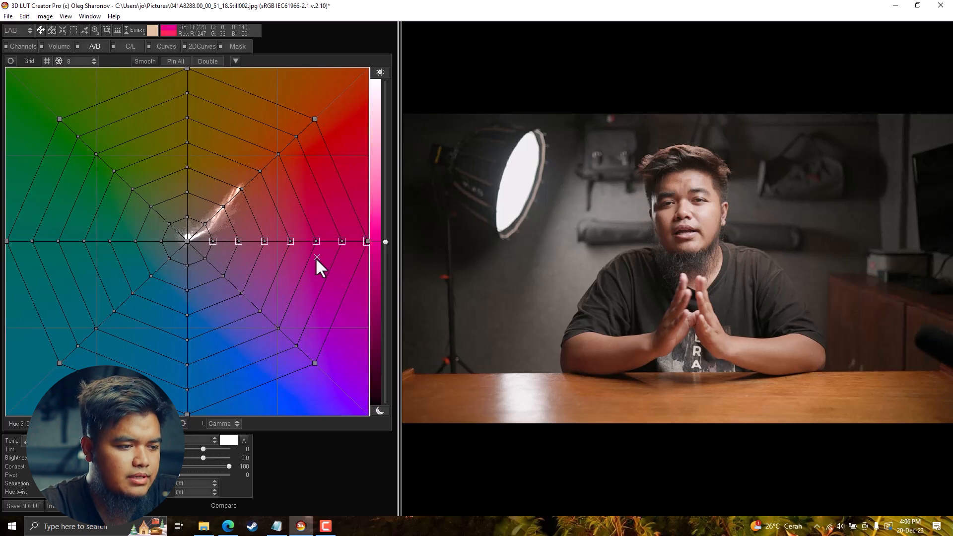
left_click(308, 225)
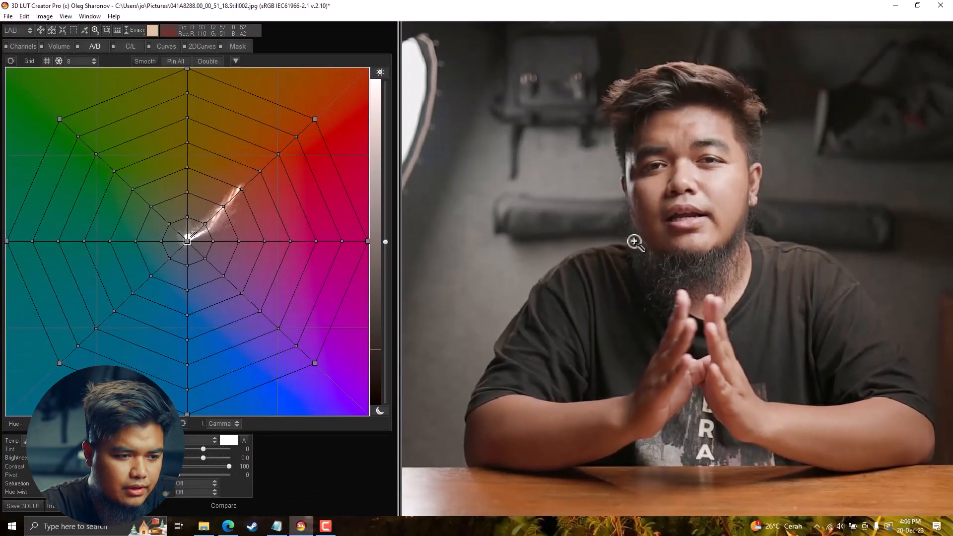
- Shift the pink spoke of the A/B grid toward red, turn the red-orange edge slightly toward orange and strengthen the inner skin-tone point
left_click_drag(367, 241, 364, 168)
mouse_move(244, 219)
left_mouse_down()
mouse_move(277, 217)
mouse_move(354, 175)
mouse_move(250, 208)
mouse_move(269, 216)
mouse_move(257, 219)
left_mouse_up()
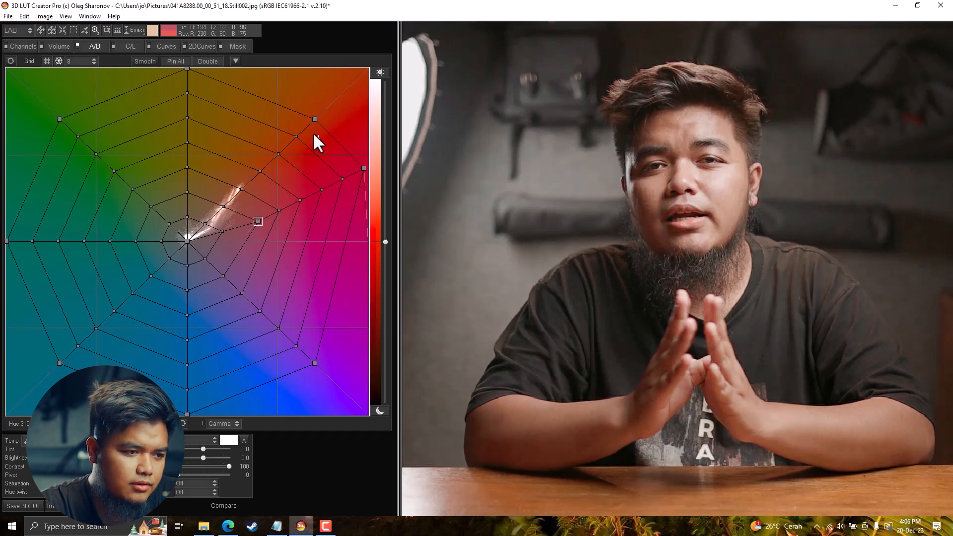
mouse_move(314, 119)
left_mouse_down()
mouse_move(326, 139)
mouse_move(310, 113)
left_mouse_up()
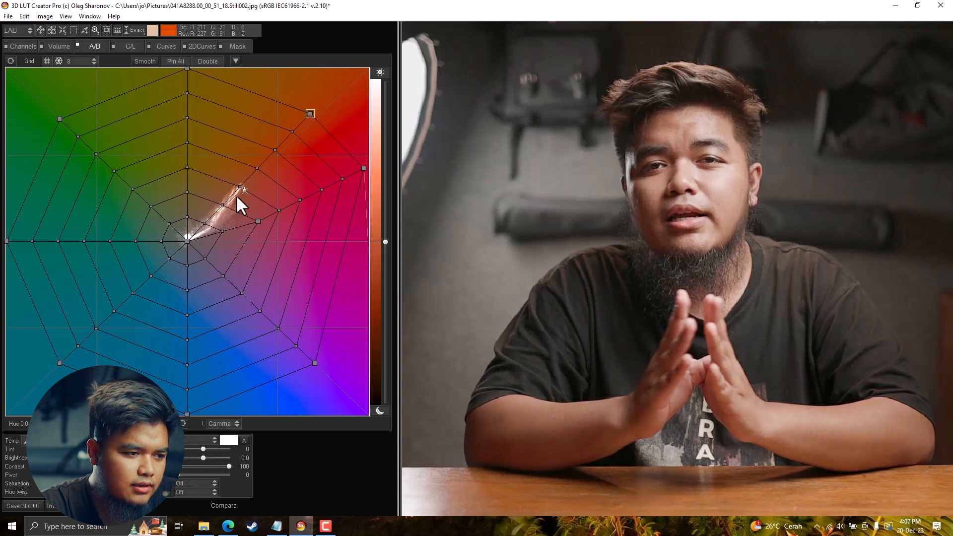
left_click_drag(233, 194, 231, 188)
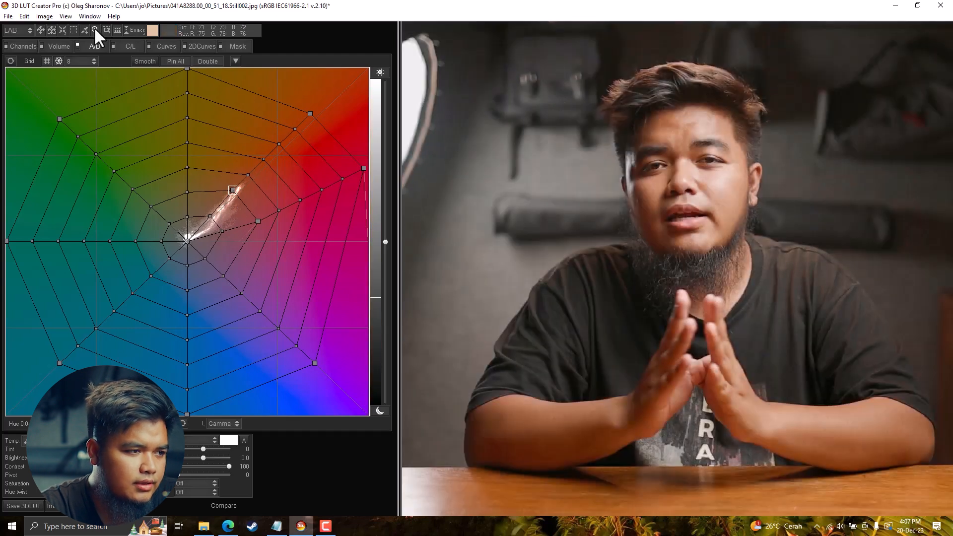
- With the whole still in view, shift the A/B grid's yellow spoke toward orange and green spoke toward yellow, and refine their inner points
left_click(94, 30)
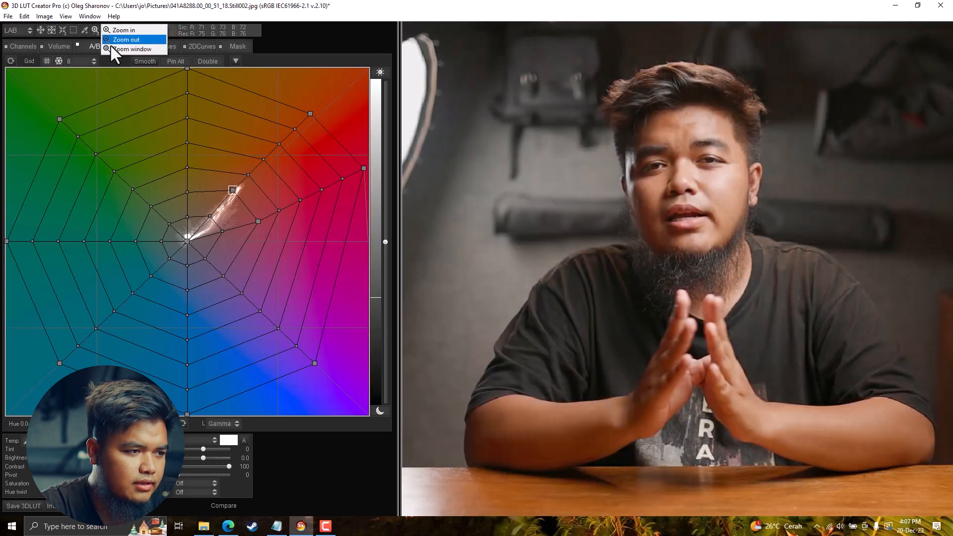
left_click(110, 43)
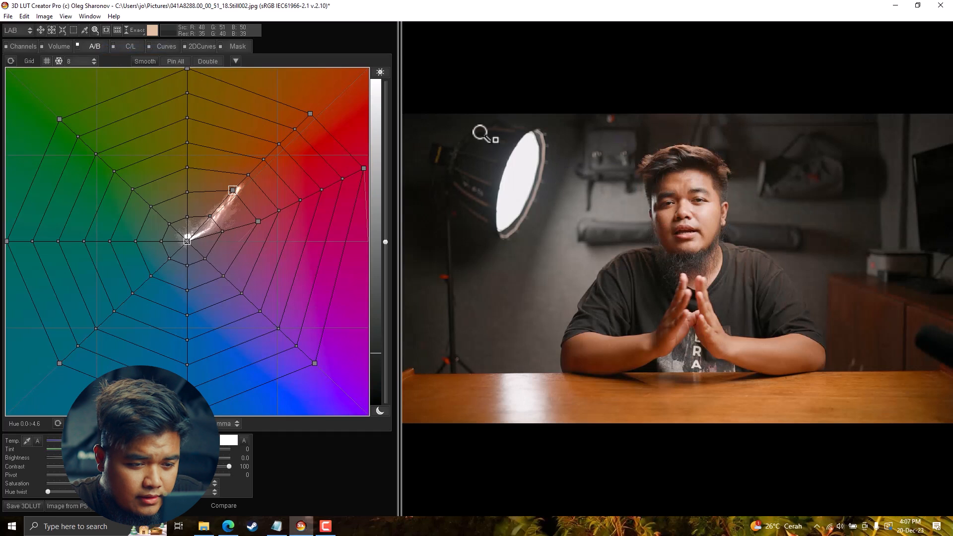
left_click(41, 30)
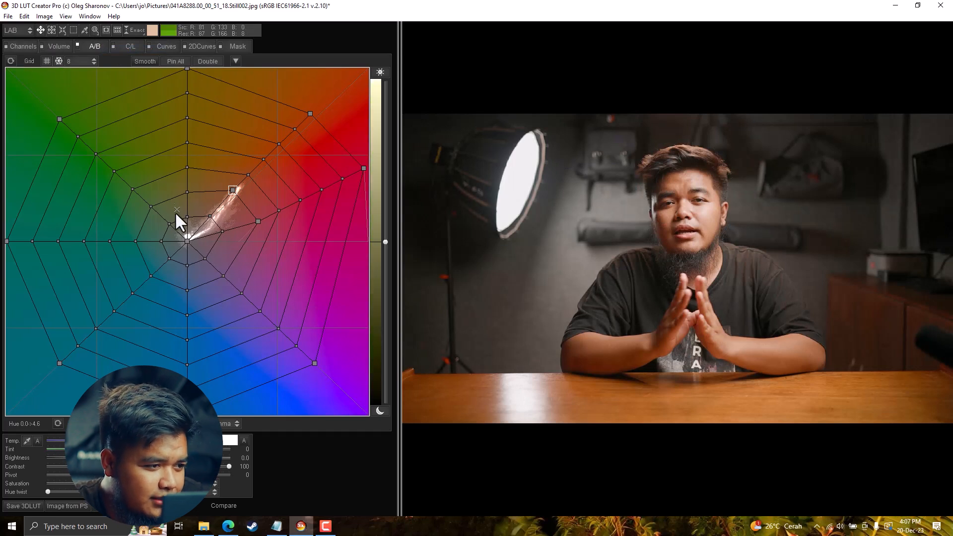
left_click_drag(186, 71, 201, 73)
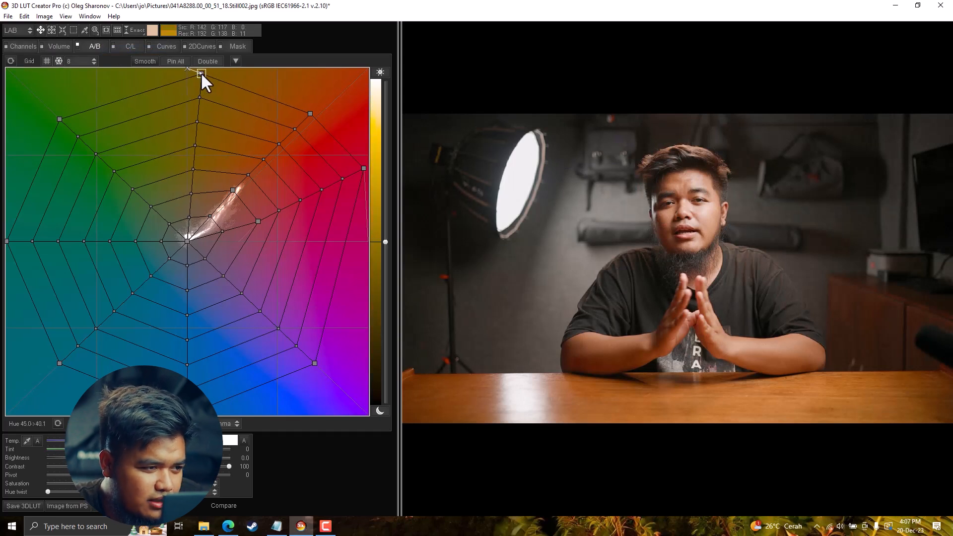
left_click_drag(60, 120, 110, 123)
left_click_drag(200, 73, 210, 74)
left_click_drag(192, 189, 189, 177)
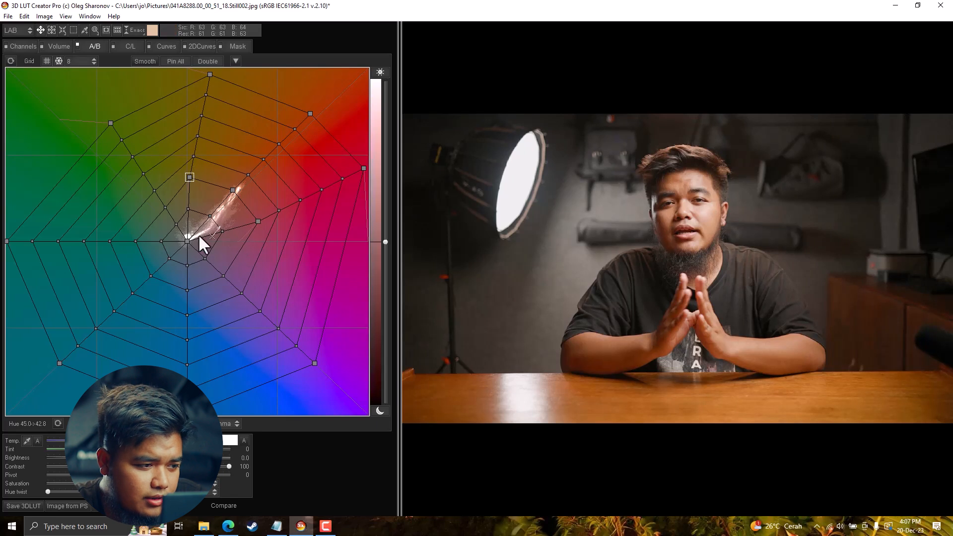
left_click_drag(165, 207, 156, 207)
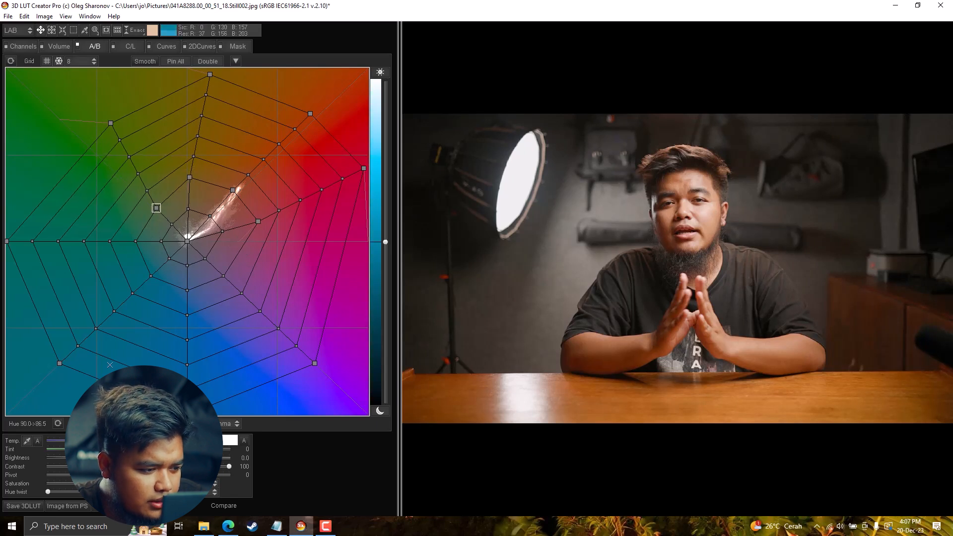
- Gather the A/B grid's blue and green-cyan spokes around teal, moving their outer ends and the group of inner points
left_click_drag(187, 414, 104, 386)
left_click_drag(10, 240, 37, 336)
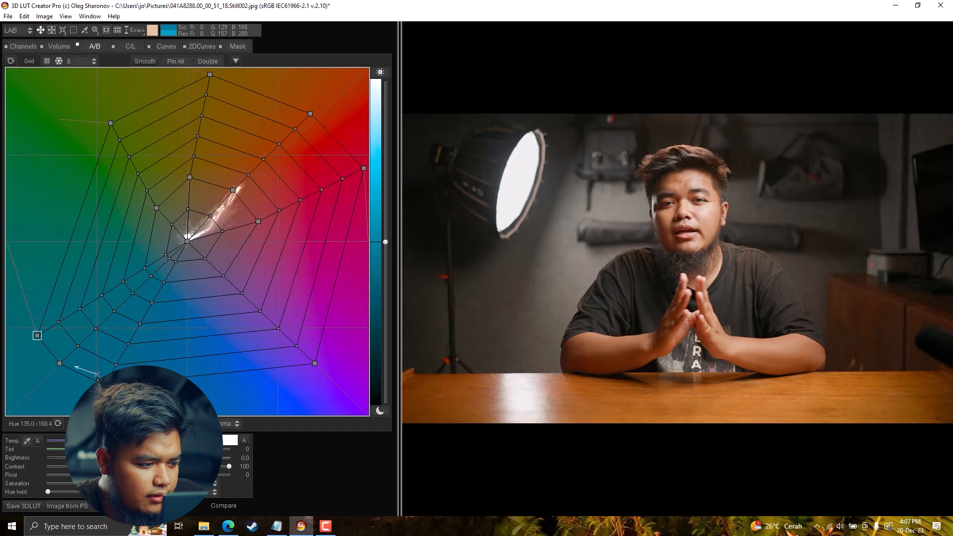
left_click_drag(102, 386, 87, 383)
left_click_drag(153, 278, 130, 283)
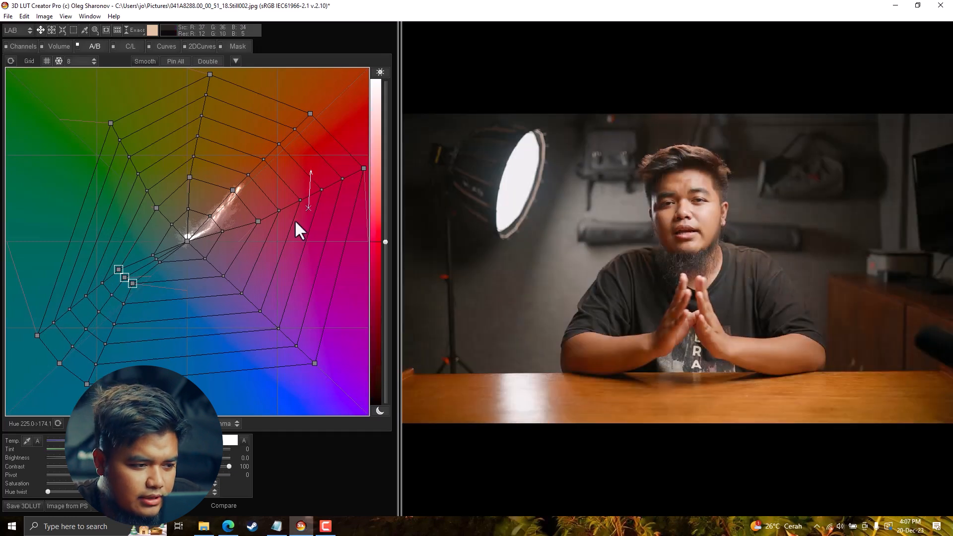
- Push the A/B grid's inner pink-red point outward for more saturation and shift the inner purple point toward blue
left_click_drag(258, 222, 268, 222)
left_click_drag(222, 275, 189, 290)
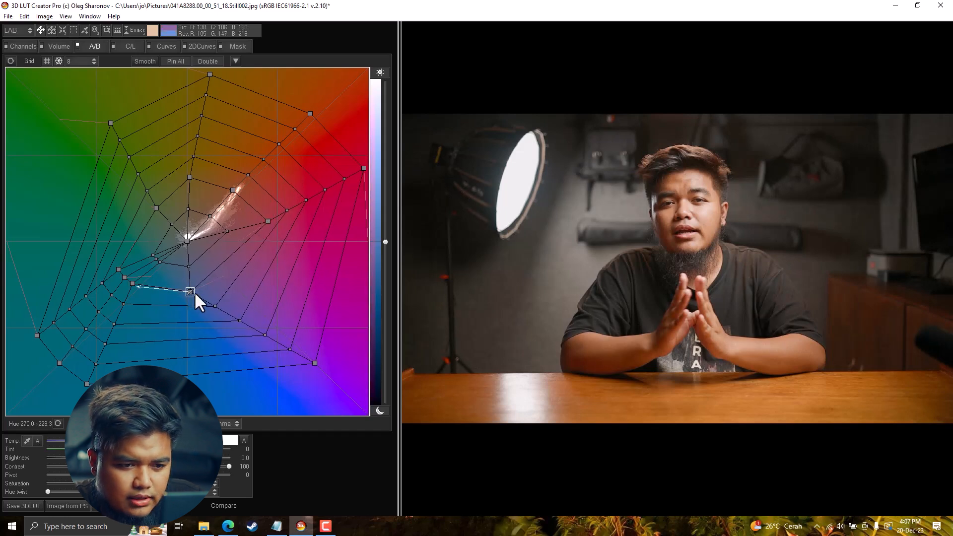
left_click_drag(268, 221, 272, 220)
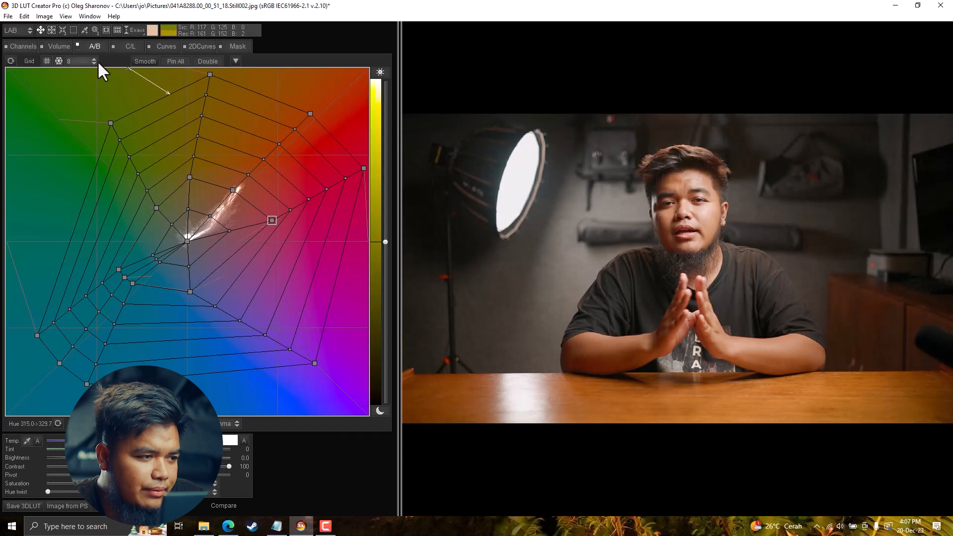
- Try the double A/B grid view and return to the single grid
left_click(207, 61)
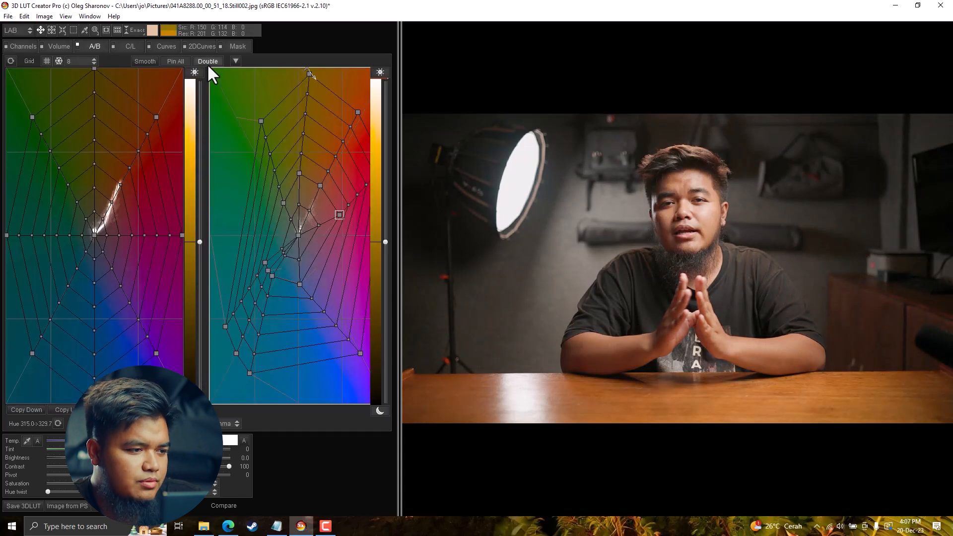
left_click(207, 62)
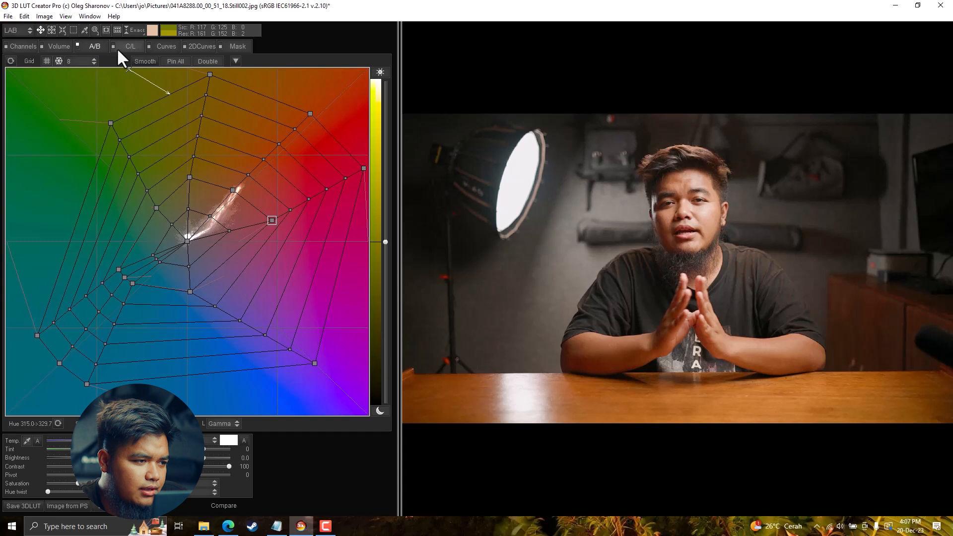
left_click(76, 46)
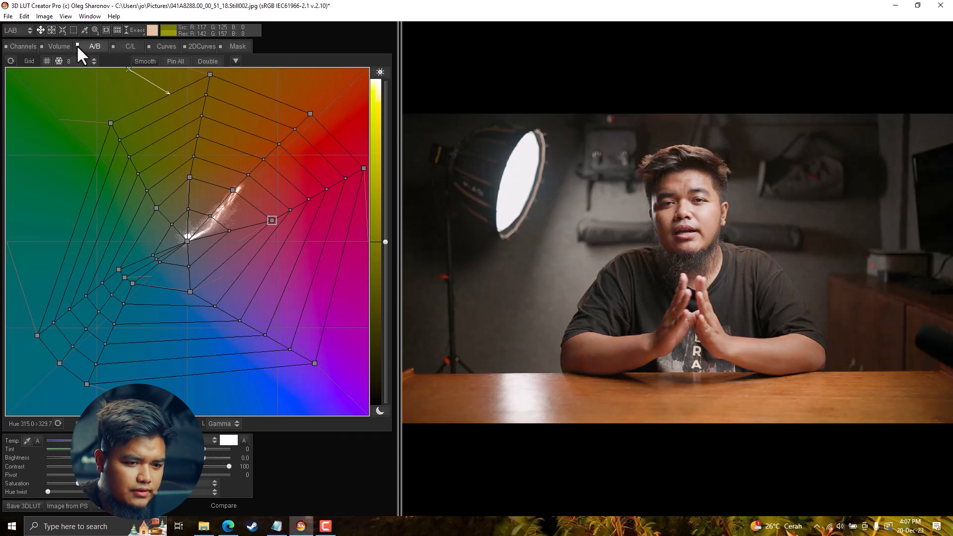
- Set the C/L axis angle to 43, then shift the teal-orange grid's darkest neutral point toward teal and adjust its teal and orange midtones
left_click(129, 50)
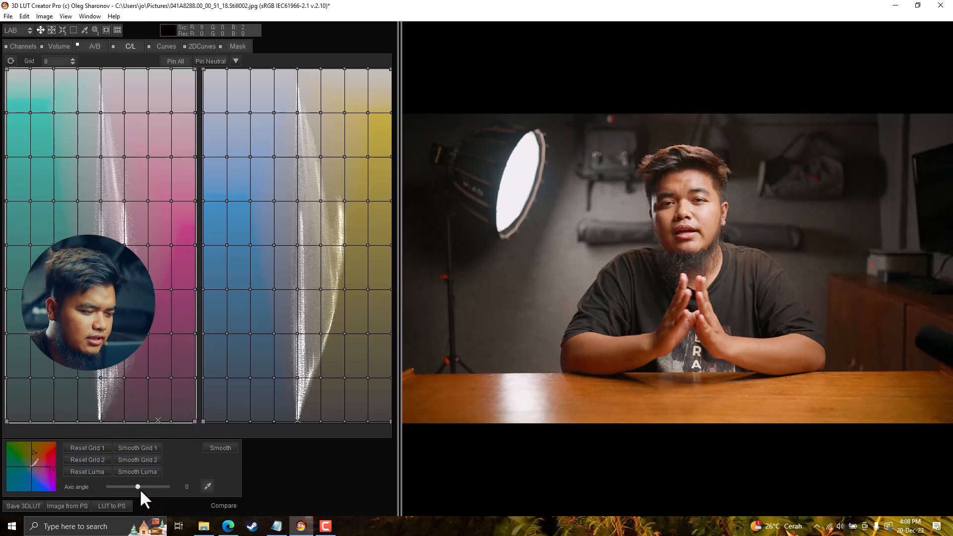
left_click_drag(137, 488, 152, 487)
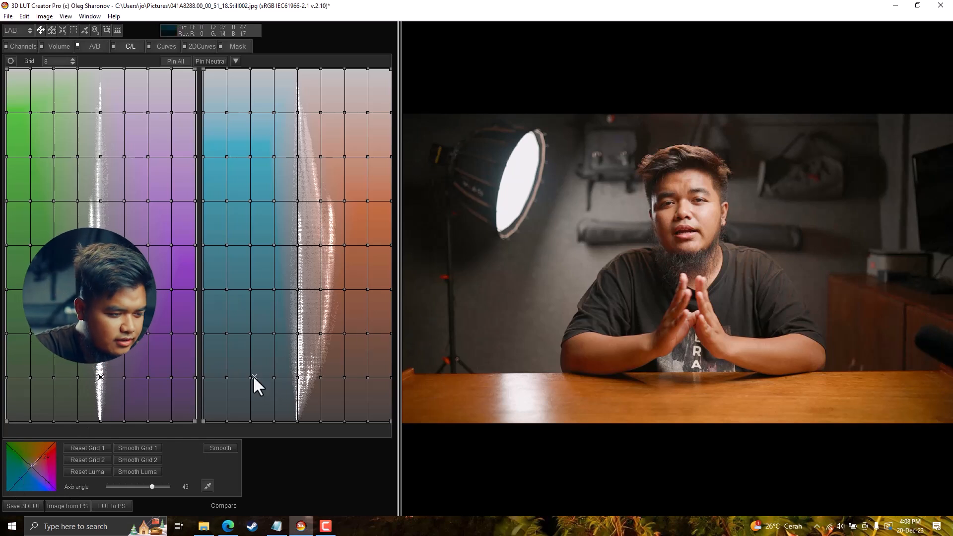
left_click(296, 421)
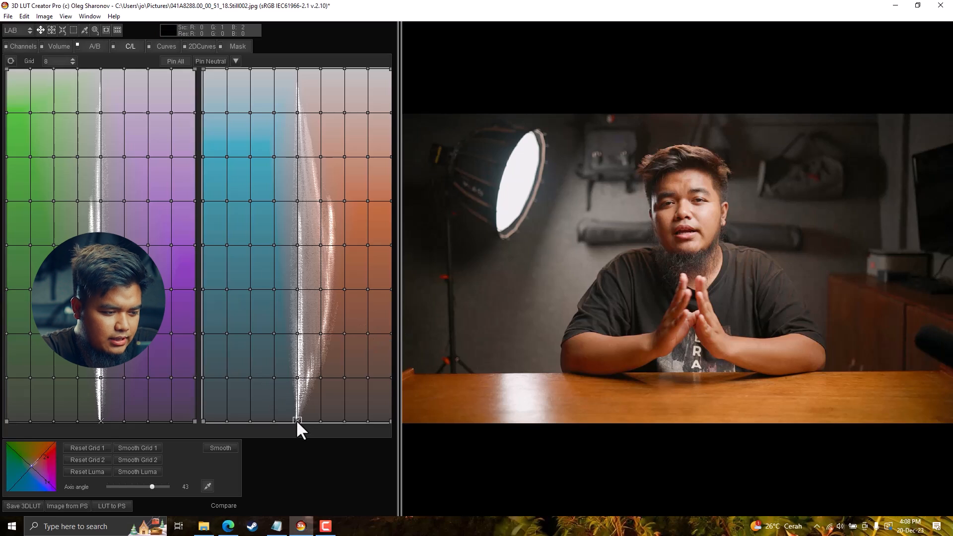
mouse_move(296, 419)
left_mouse_down()
mouse_move(277, 422)
mouse_move(311, 421)
mouse_move(290, 422)
left_mouse_up()
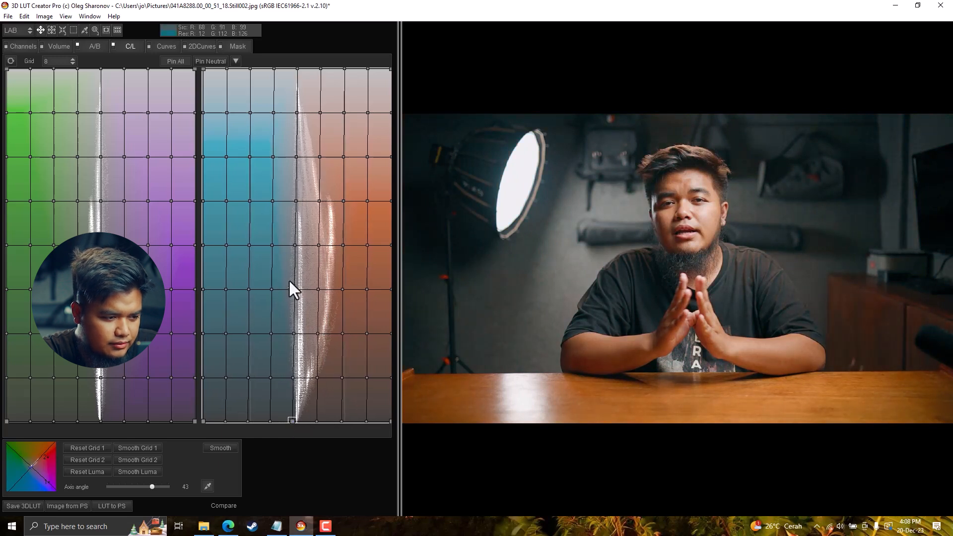
left_click_drag(271, 245, 263, 246)
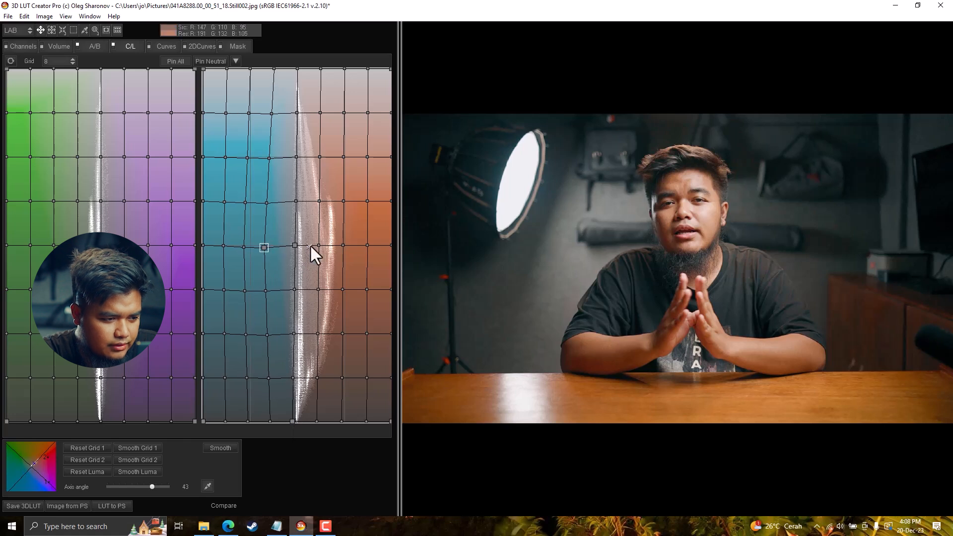
mouse_move(319, 244)
left_mouse_down()
mouse_move(320, 225)
mouse_move(321, 275)
mouse_move(320, 240)
left_mouse_up()
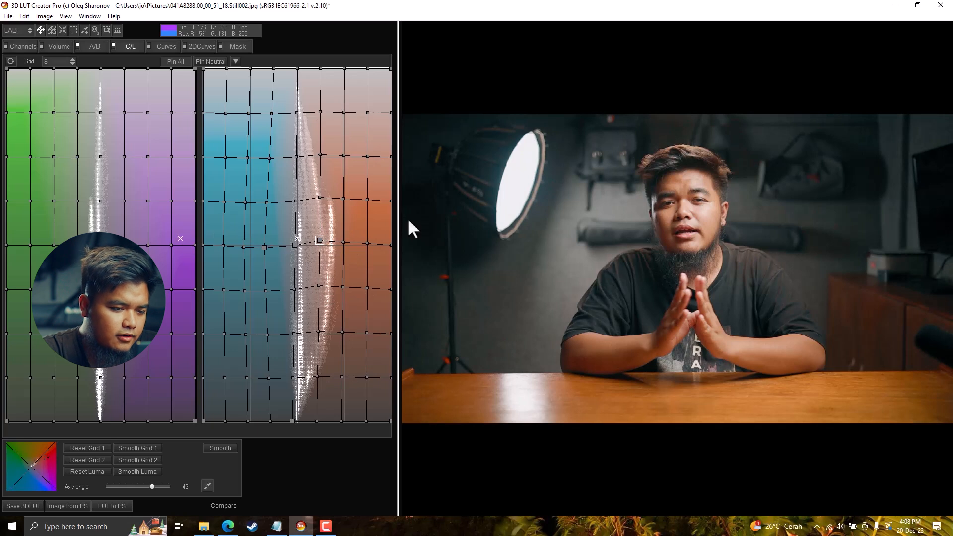
- Pin the neutral points of the C/L green-purple grid, push its midtone green point slightly greener and compare with the original
left_click(99, 421)
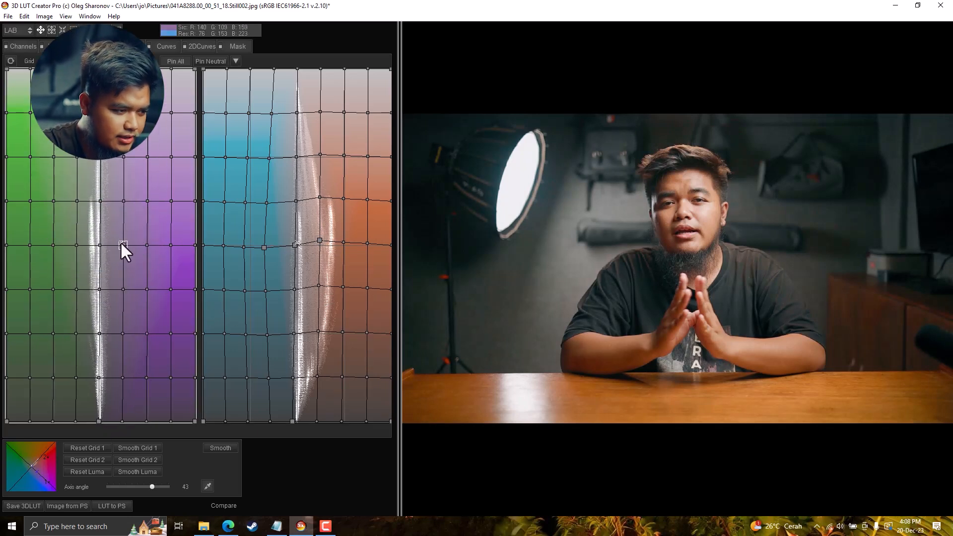
left_click(98, 245)
left_click_drag(98, 245, 70, 245)
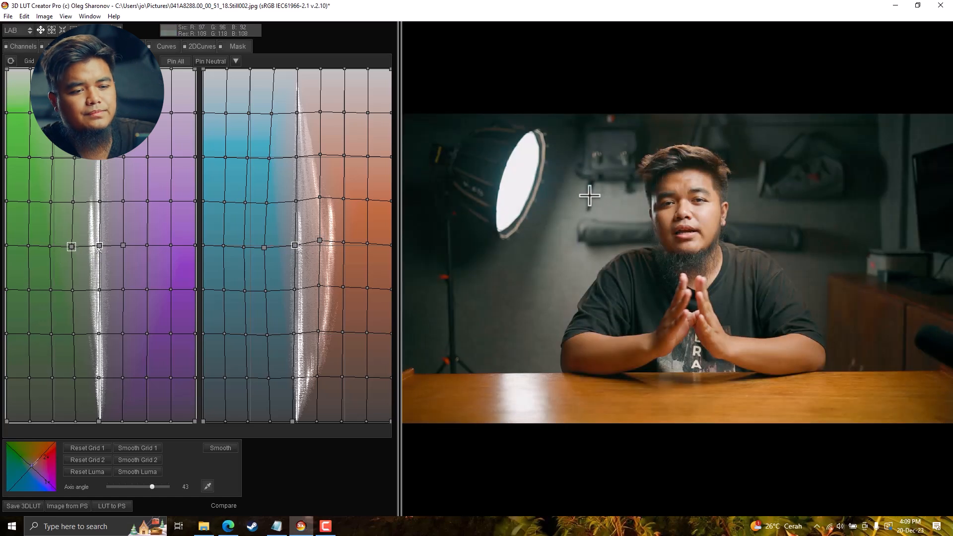
key("space")
key("space")
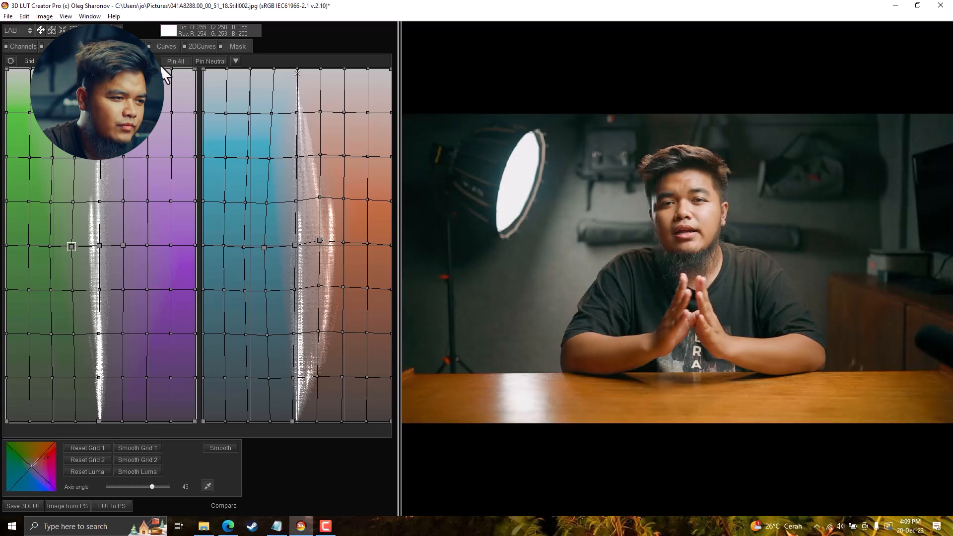
- Add a point at 157/161 on the Master curve and lower its white point to 255/249
left_click(165, 47)
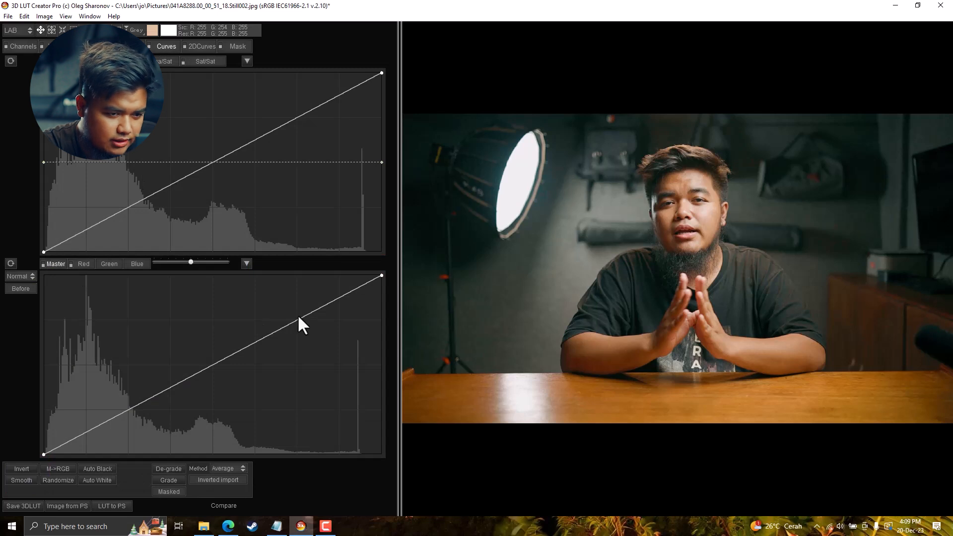
left_click(251, 342)
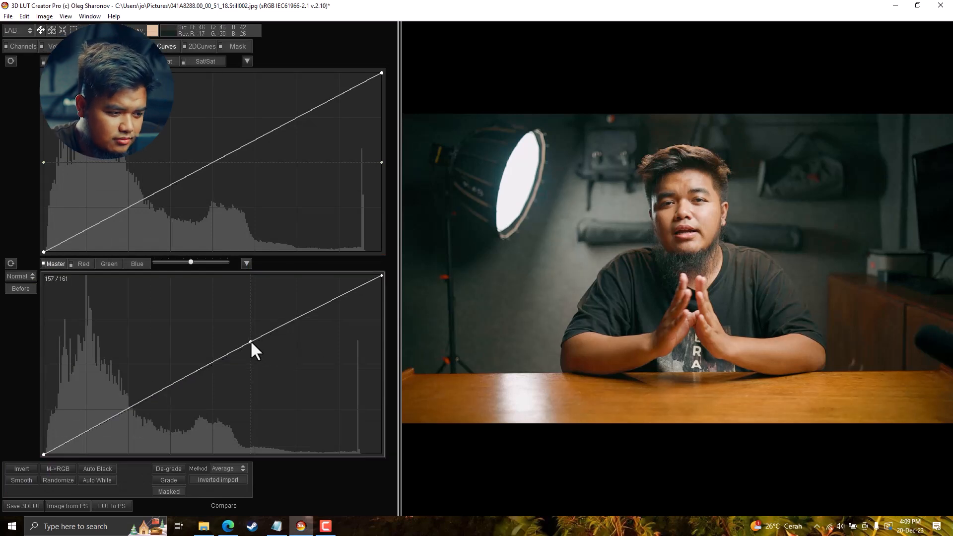
left_click_drag(380, 276, 388, 280)
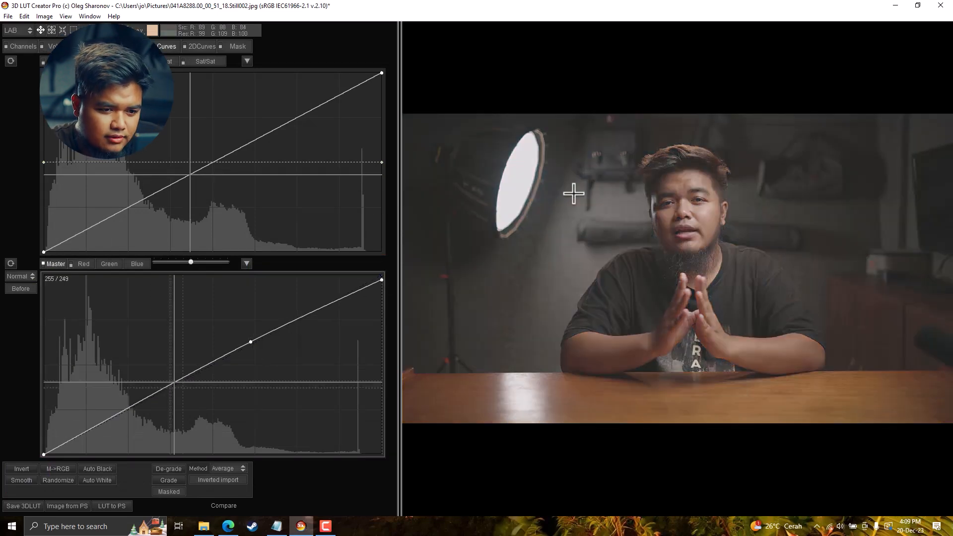
- Anchor the highlights of the Red and Green curves, then lower their shadows to 58/44 on Red and 57/46 on Green
left_click(81, 263)
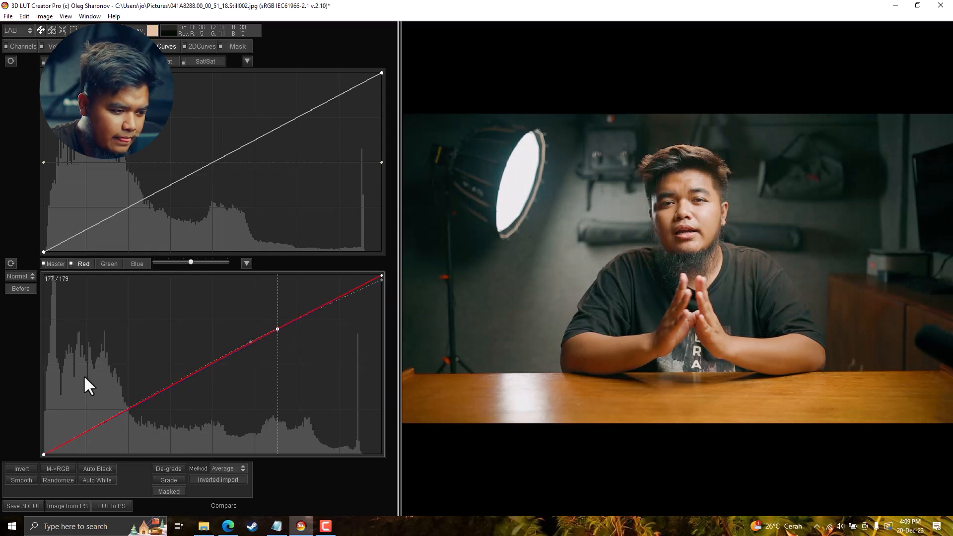
left_click_drag(125, 411, 122, 427)
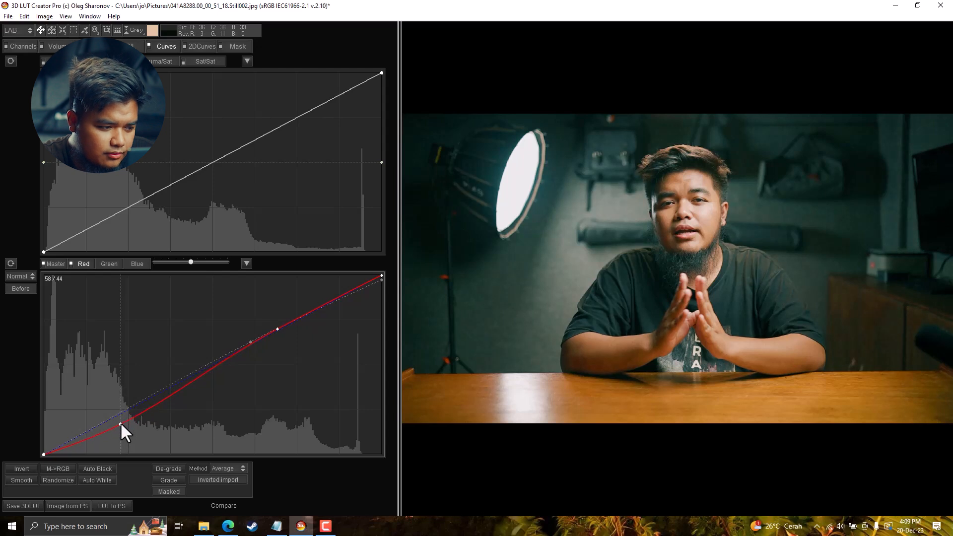
left_click(110, 265)
left_click_drag(279, 327, 276, 330)
left_click_drag(126, 411, 118, 421)
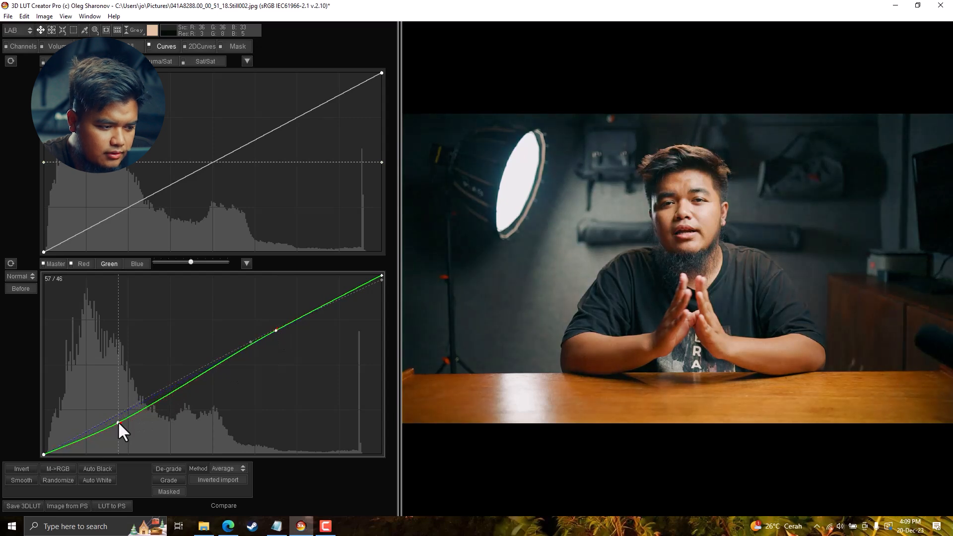
- Raise the Blue curve's black point to 0/13
left_click(135, 260)
left_click_drag(43, 453, 43, 445)
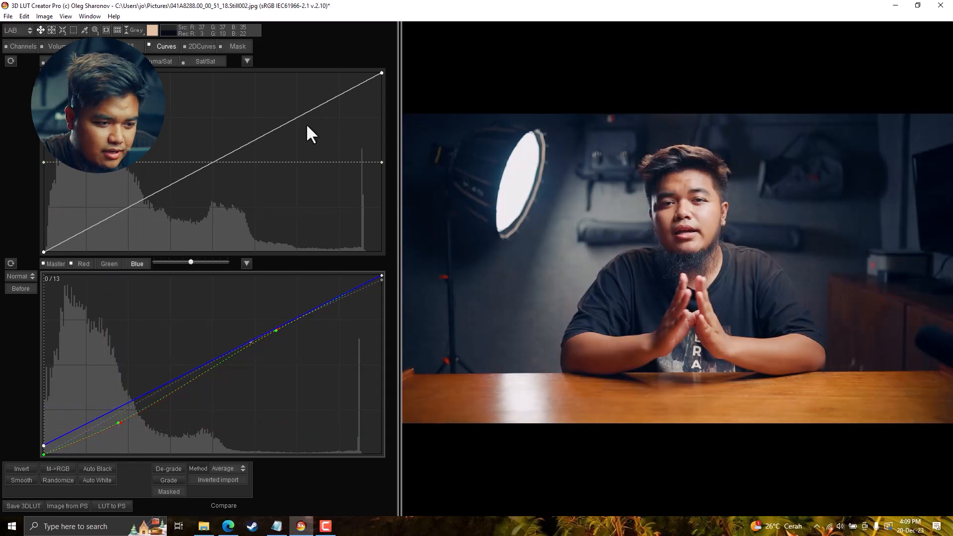
- Move the A/B grid's three inner teal points slightly further outward and compare the image with its original
left_click(95, 47)
left_click_drag(113, 263, 129, 281)
key("space")
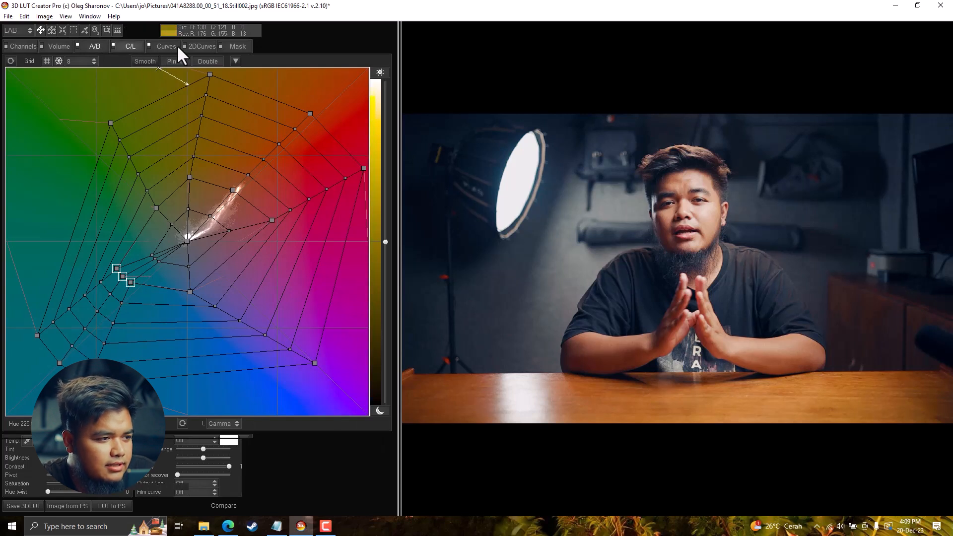
- Review the C/L grids and return to the curves
left_click(130, 46)
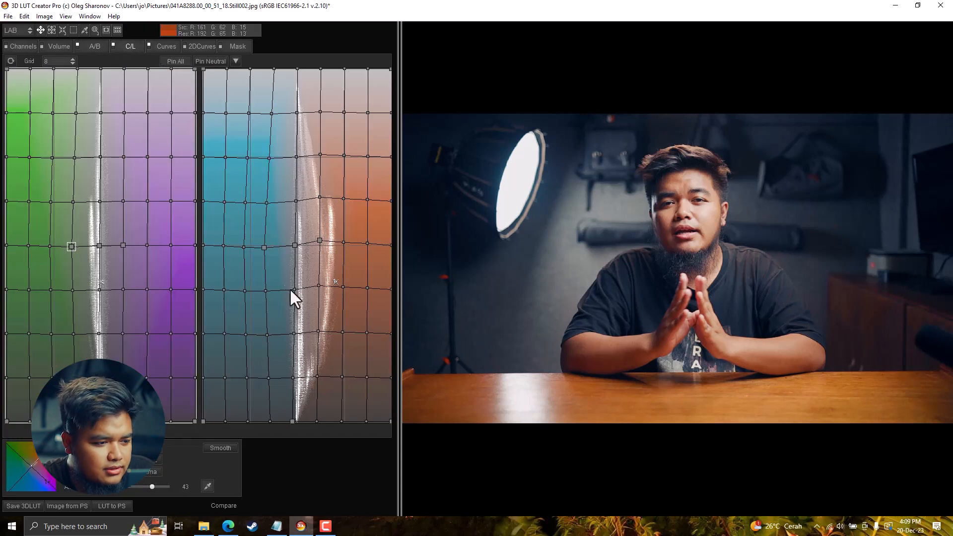
left_click(166, 46)
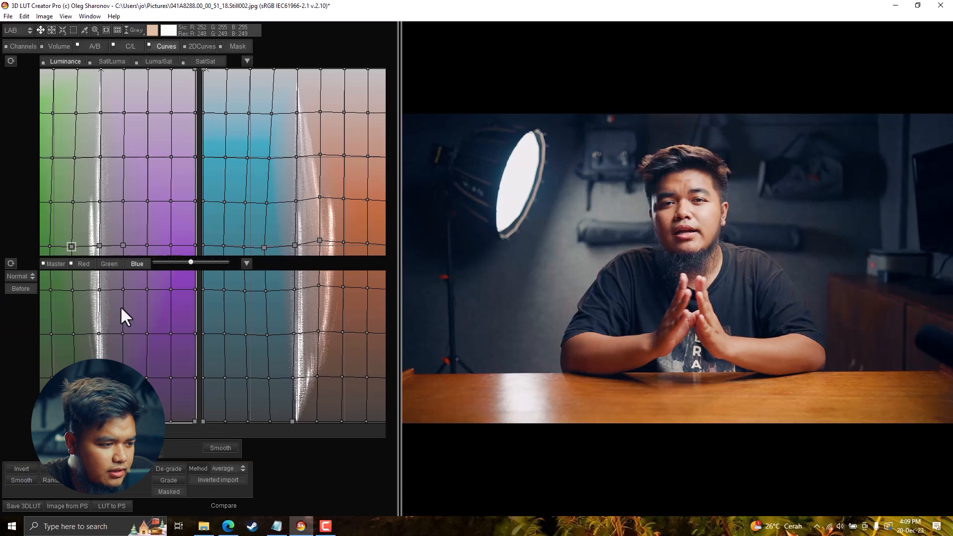
- Raise the Green curve's shadow point to 57/49 and lift the Blue curve's black point slightly further
left_click(109, 263)
left_click_drag(118, 422, 118, 419)
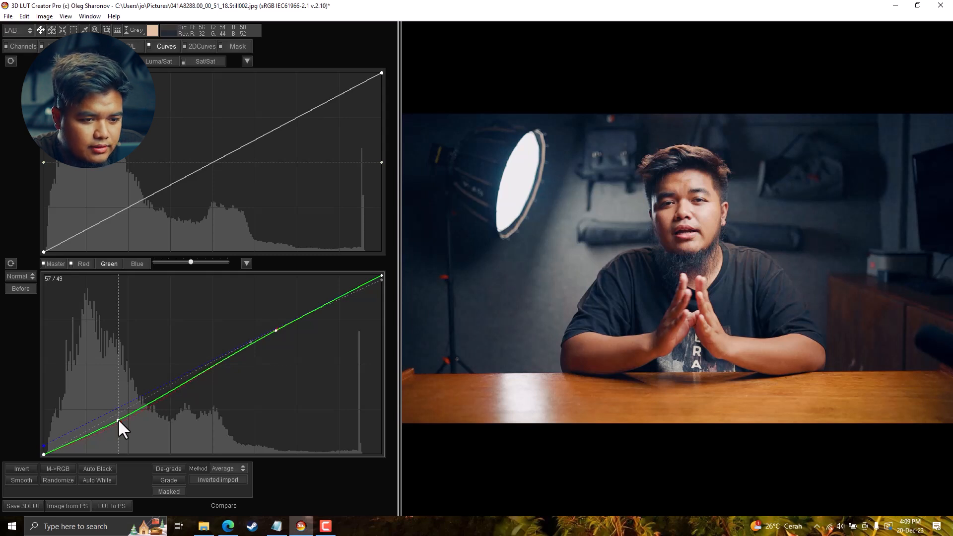
left_click(137, 264)
left_click_drag(44, 445, 43, 442)
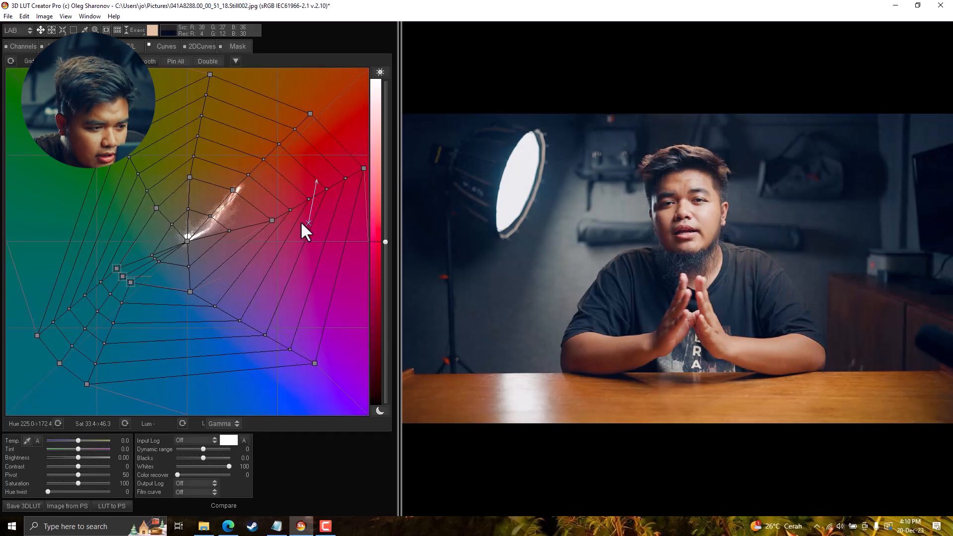
- Move the A/B grid's inner red-magenta point outward to hue 329.7, saturation 60.8, and review the 2D curves before returning to the curves
left_click_drag(273, 219, 277, 219)
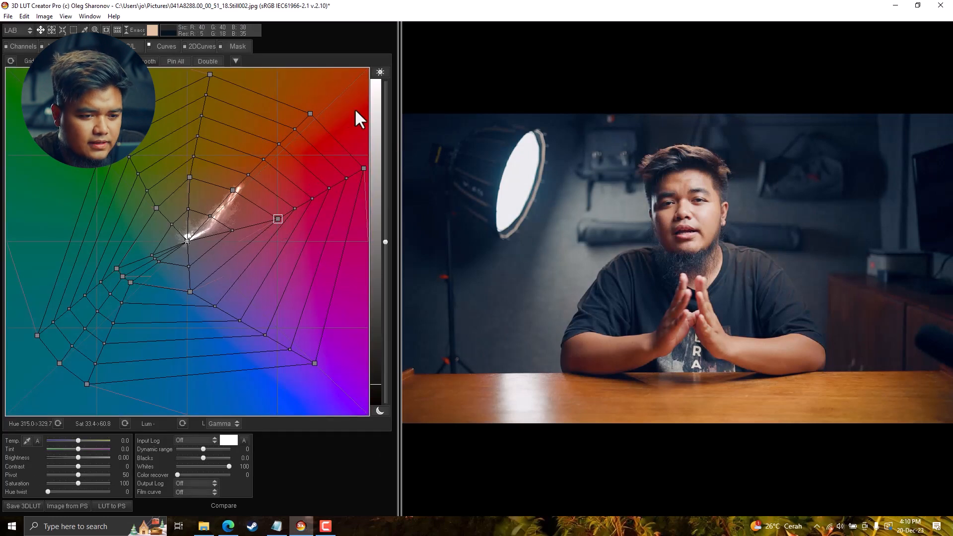
left_click(201, 46)
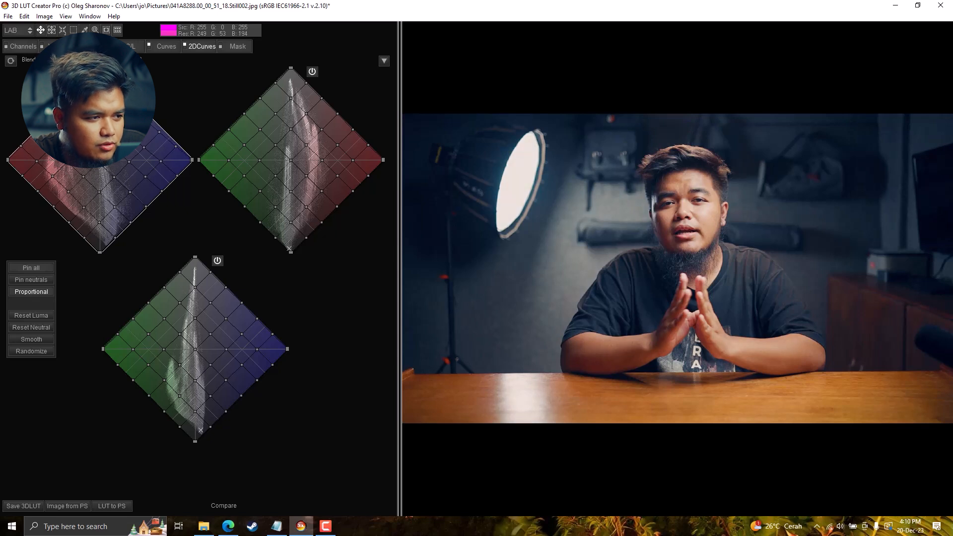
left_click(160, 46)
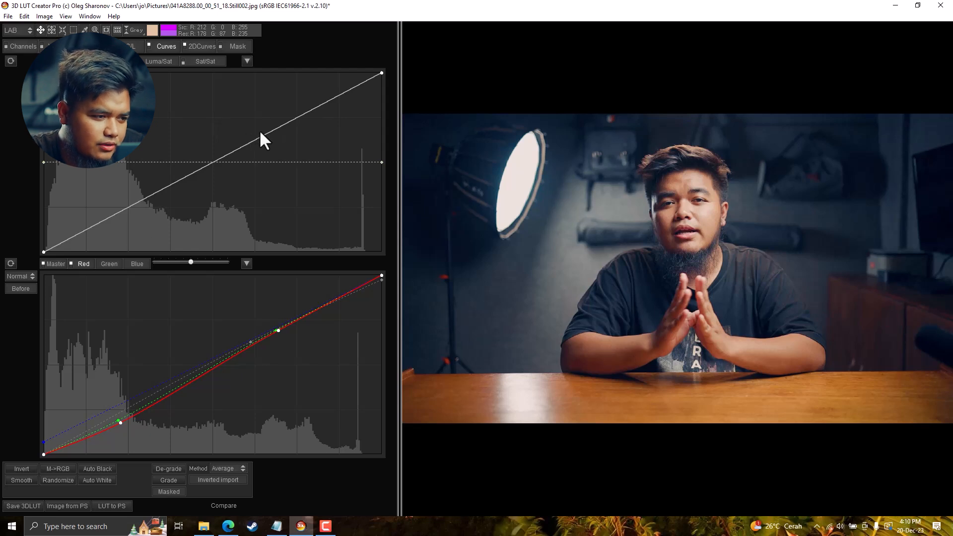
left_click_drag(267, 133, 260, 131)
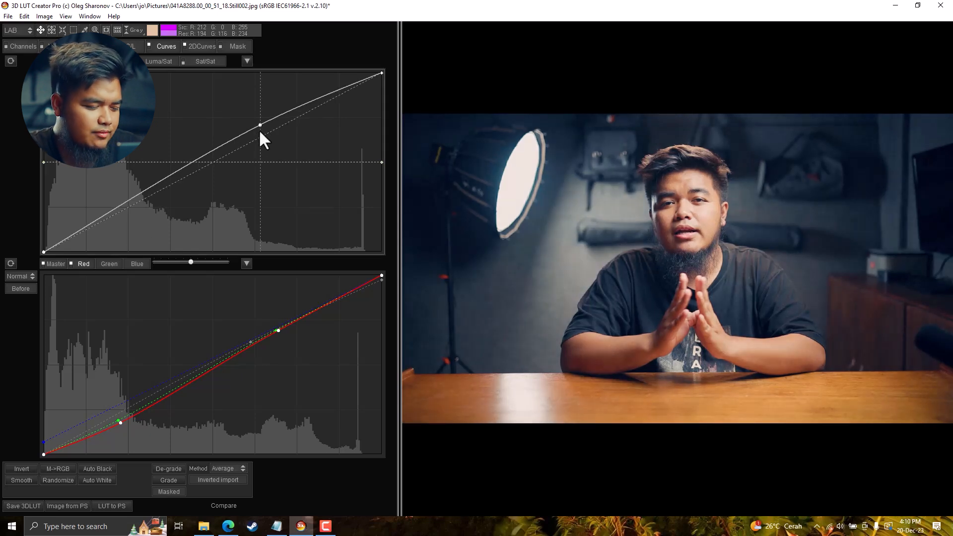
key("ctrl+z")
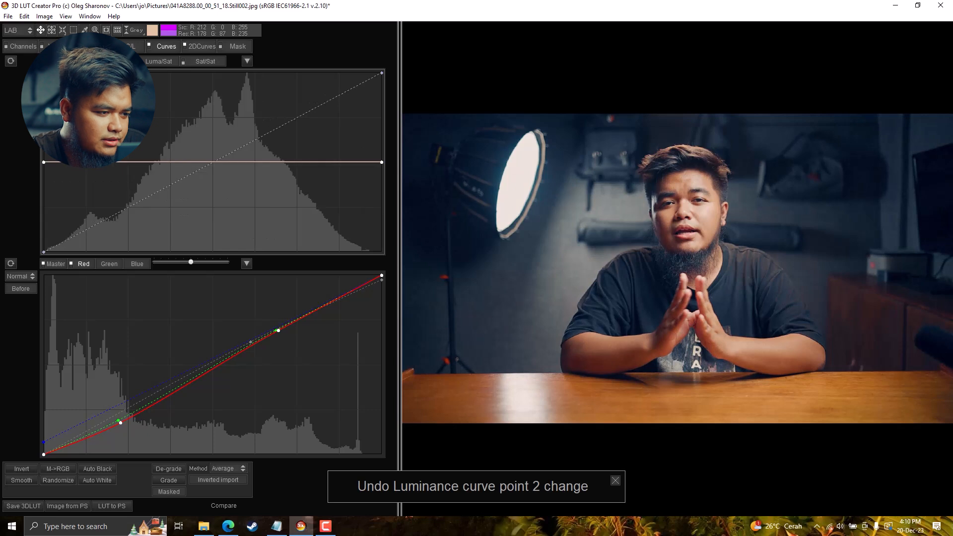
left_click(162, 61)
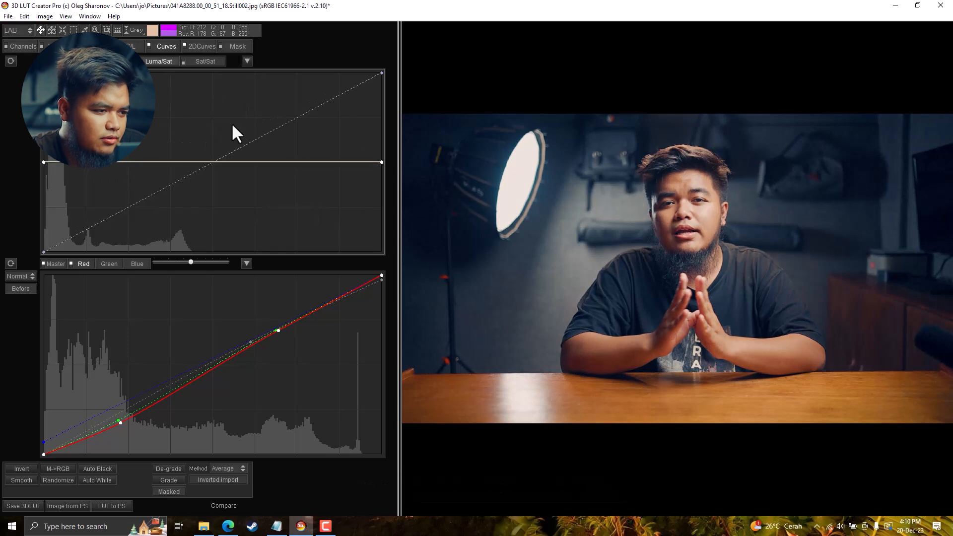
left_click_drag(206, 162, 206, 134)
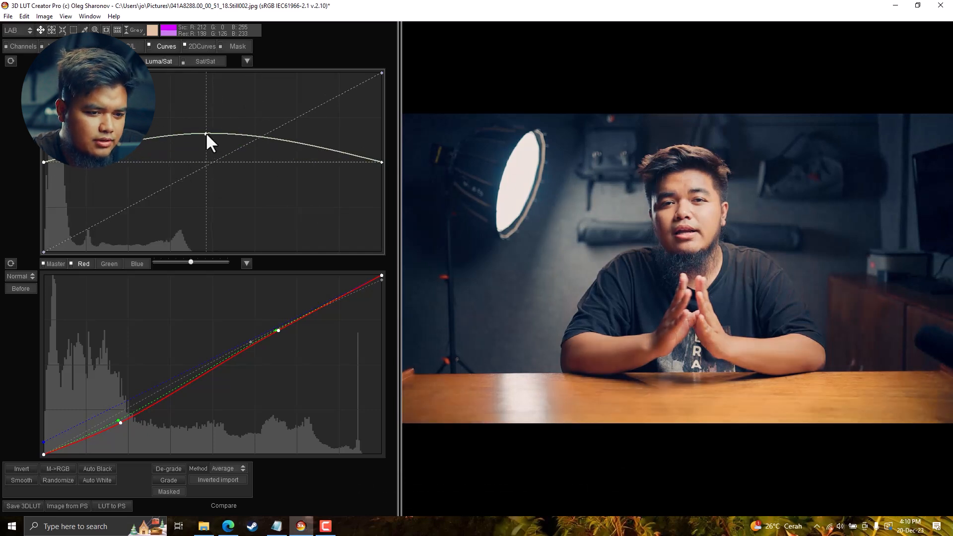
key("ctrl+z")
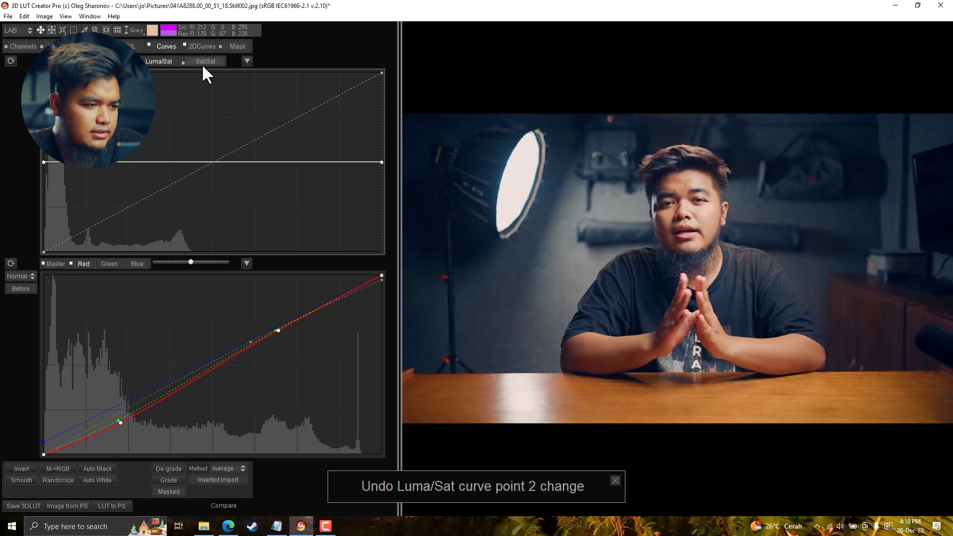
- Add a midpoint to the Sat/Sat curve and raise it slightly above the diagonal
left_click(202, 62)
mouse_move(205, 167)
left_mouse_down()
mouse_move(198, 153)
mouse_move(210, 160)
left_mouse_up()
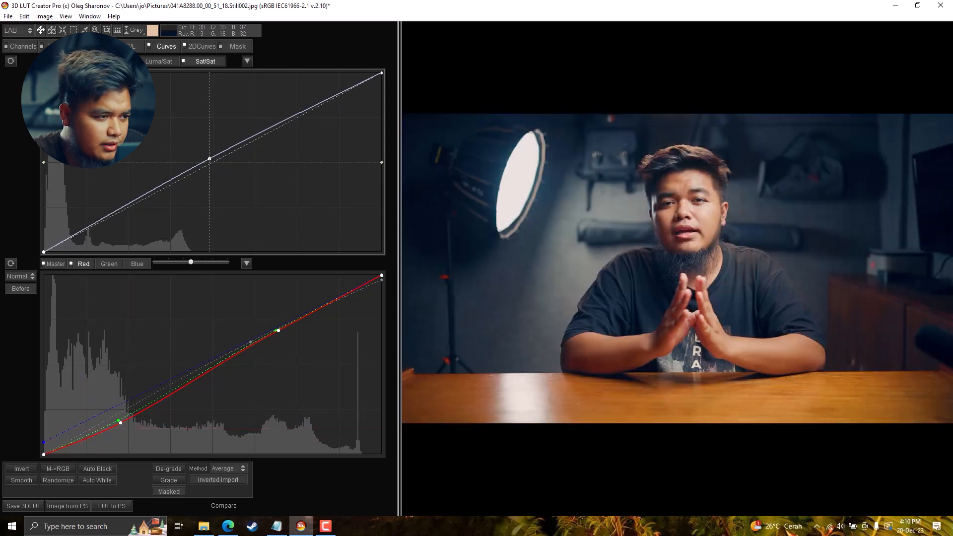
- Shift the A/B grid's three inner teal points slightly toward green and move its neutral centre to hue 160.5, saturation 2.3
left_click(93, 46)
left_click_drag(111, 263, 129, 276)
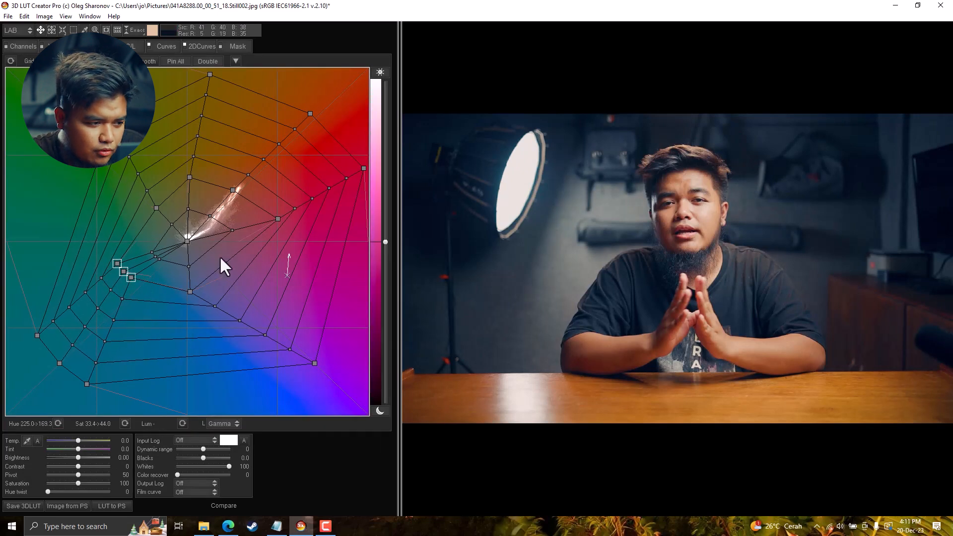
left_click(186, 242)
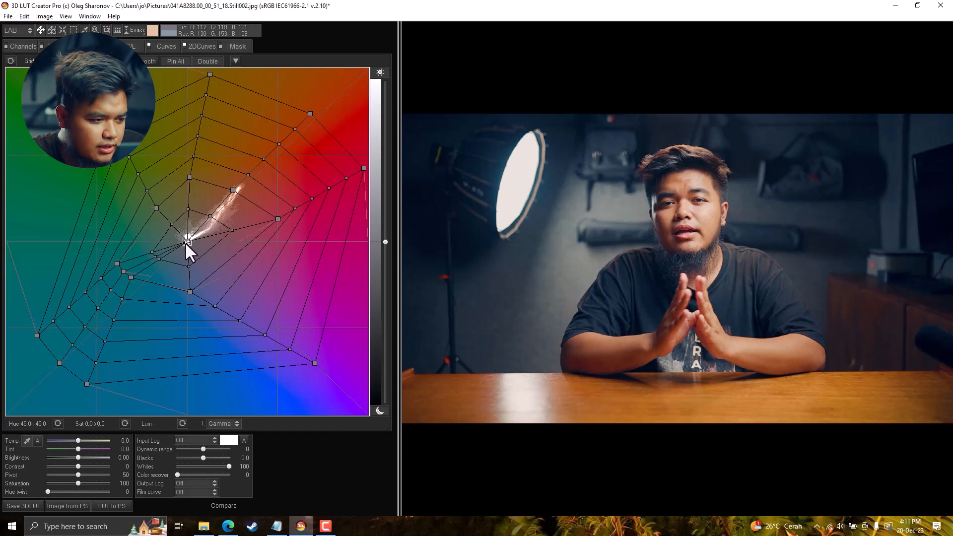
left_click_drag(187, 242, 185, 242)
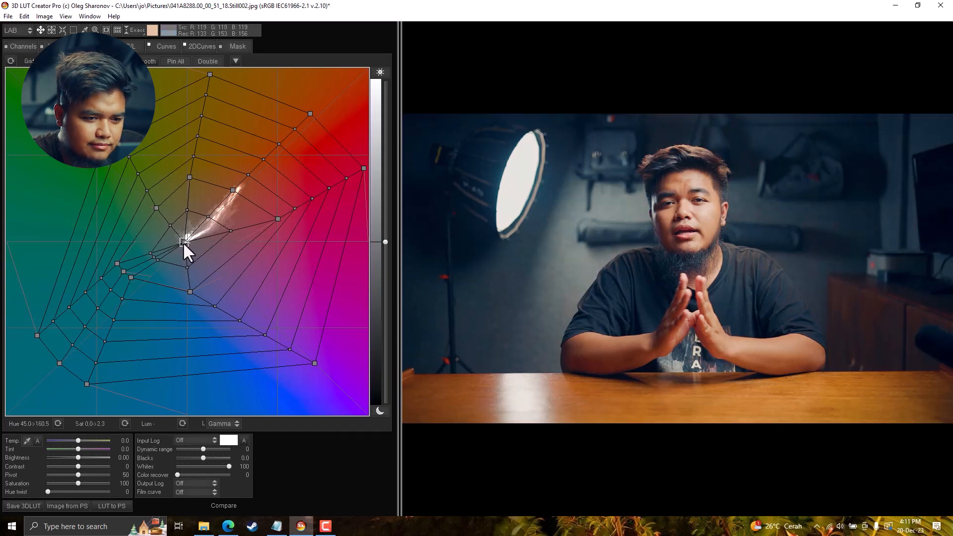
- Compare the graded image repeatedly with its original
key("space")
key("space")
key("space")
key("space")
key("space")
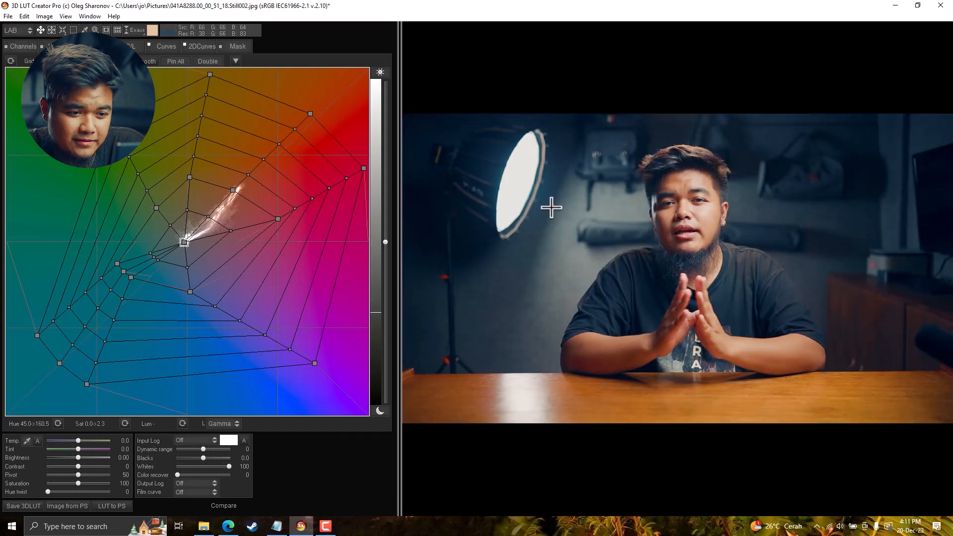
key("space")
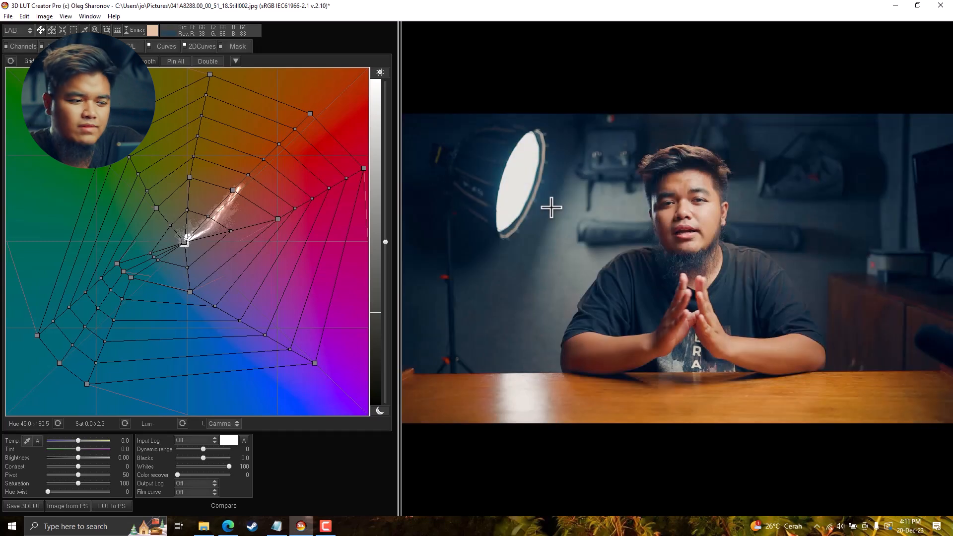
- Save the grade as a .3dl 3D LUT named "LUT BARU" on the Desktop
left_click(20, 506)
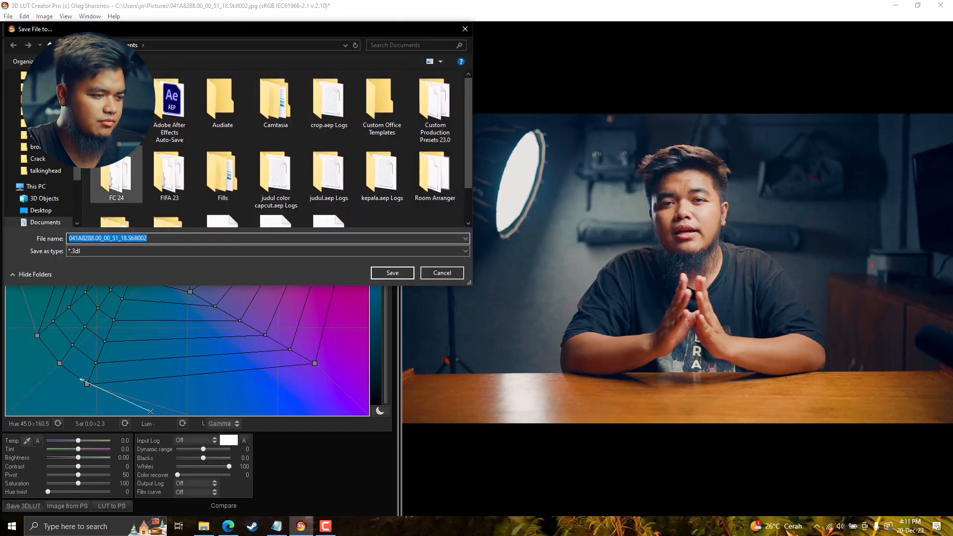
scroll(14, 154, "up", 1)
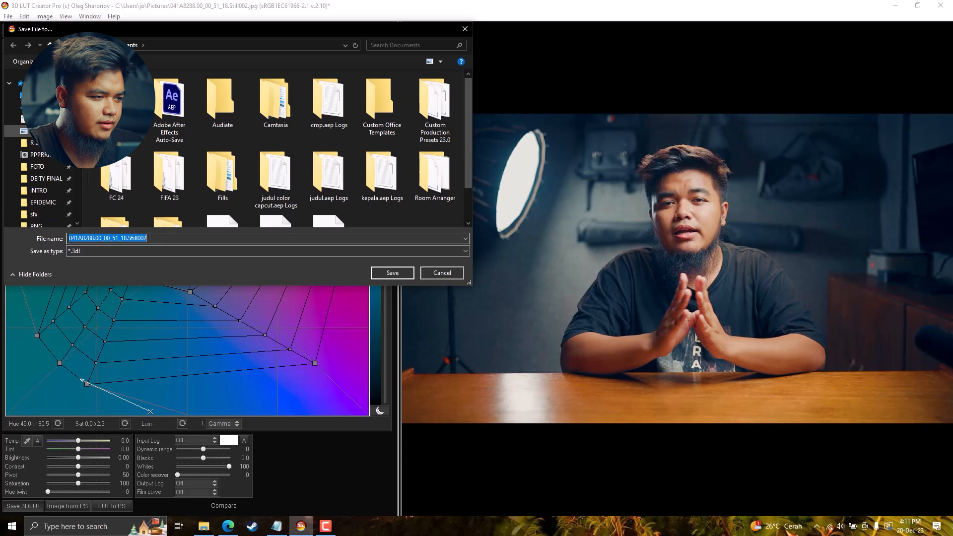
left_click(39, 95)
left_click(171, 244)
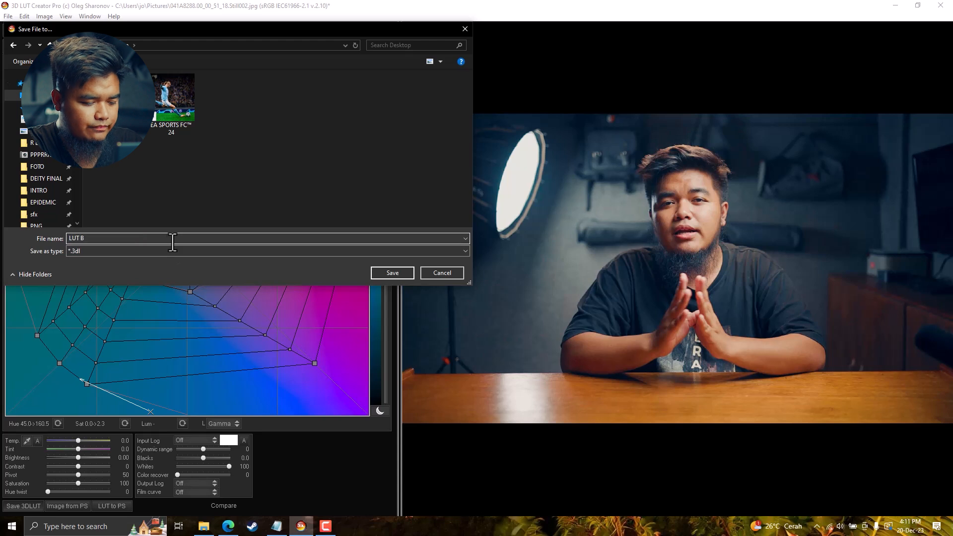
key("Return")
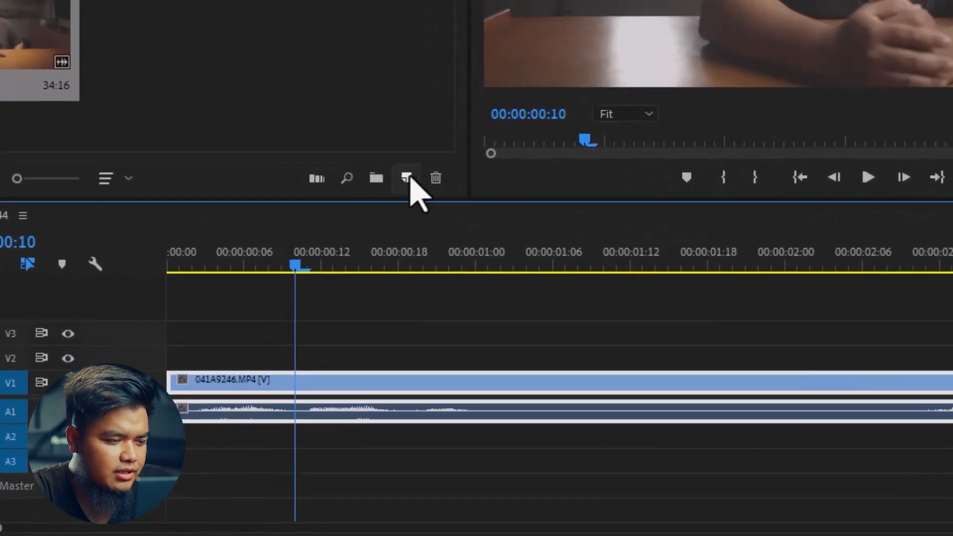
- In Premiere Pro, create a 1920 x 1080, 23.976 fps adjustment layer and place it on track V2 above the log clip
left_click(326, 258)
left_click(380, 324)
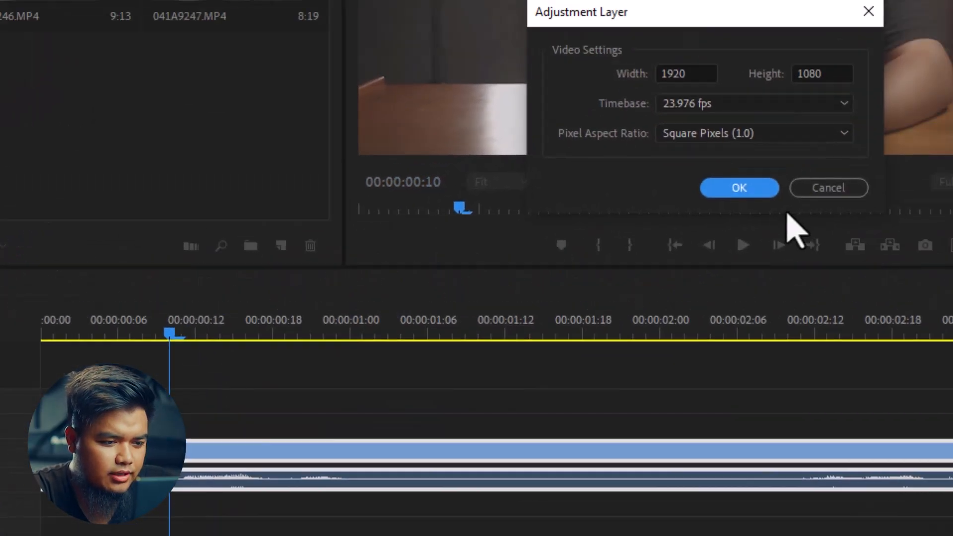
left_click(776, 180)
left_click_drag(148, 248, 585, 412)
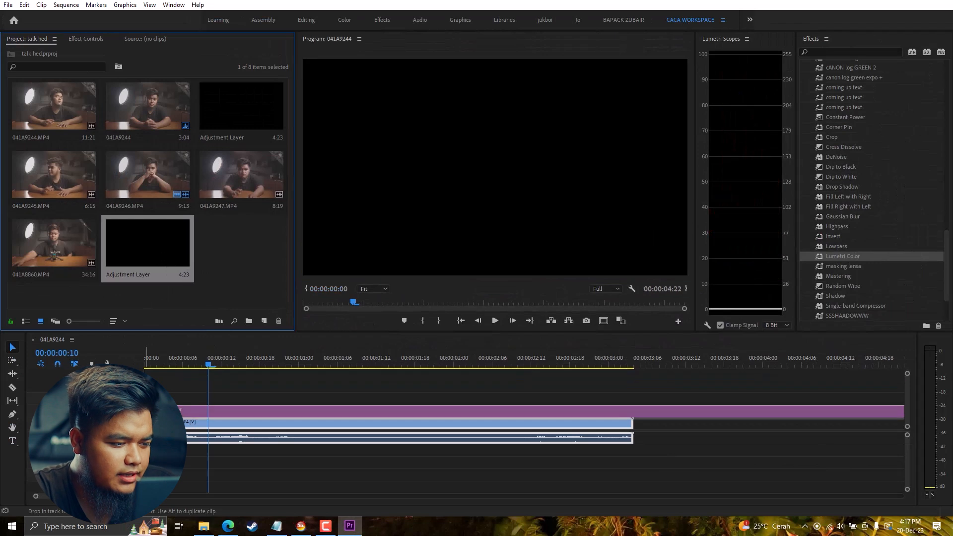
- Find the Lumetri Color effect and apply it to the adjustment layer in the sequence
left_click(815, 52)
type("lumetri c")
left_click_drag(833, 153, 411, 411)
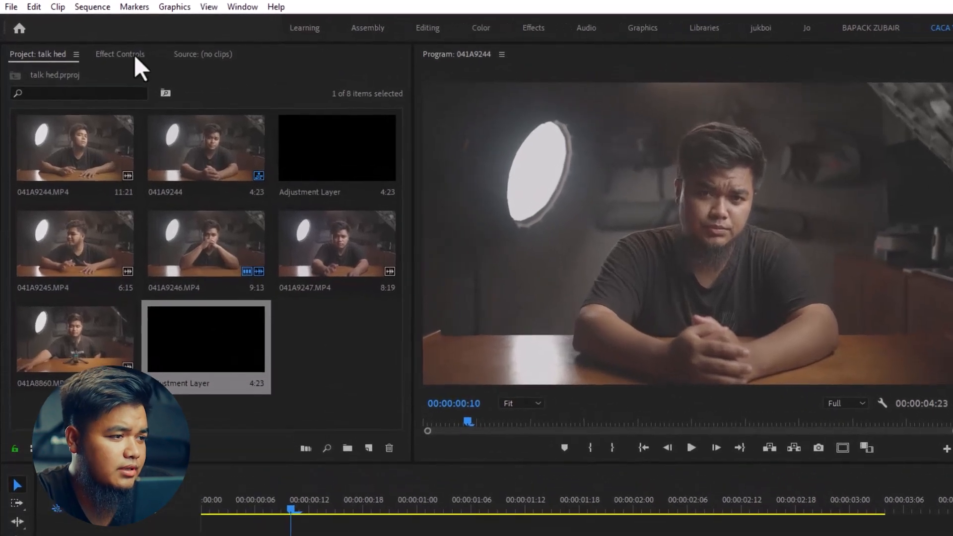
- Load the "LUT BARU" file from the Desktop as the Creative look of the adjustment layer's Lumetri Color effect
left_click(86, 38)
left_click(19, 358)
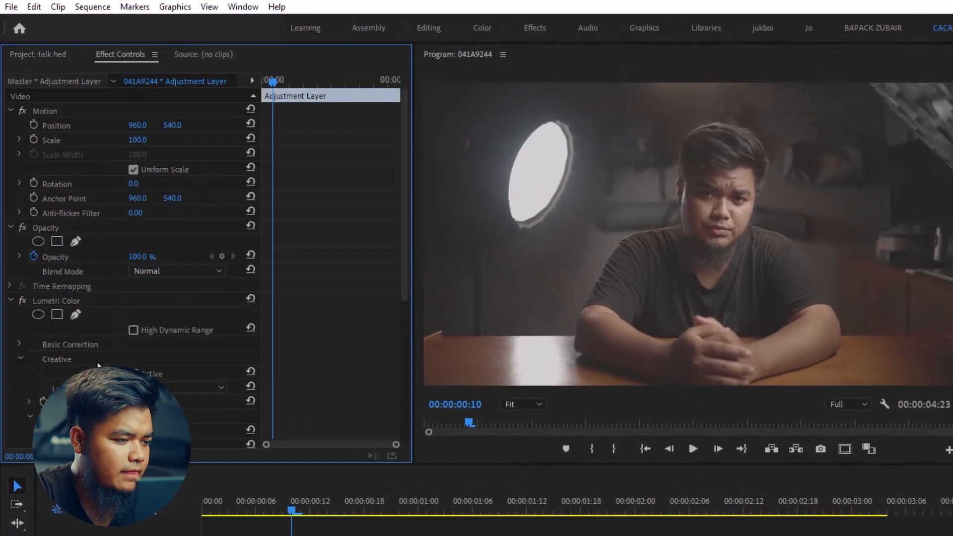
left_click(209, 388)
left_click(202, 39)
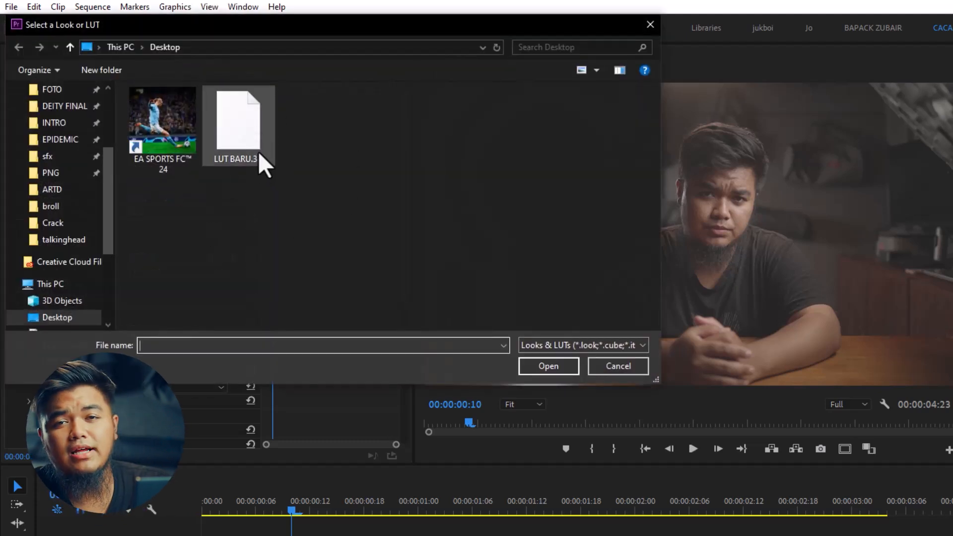
double_click(244, 132)
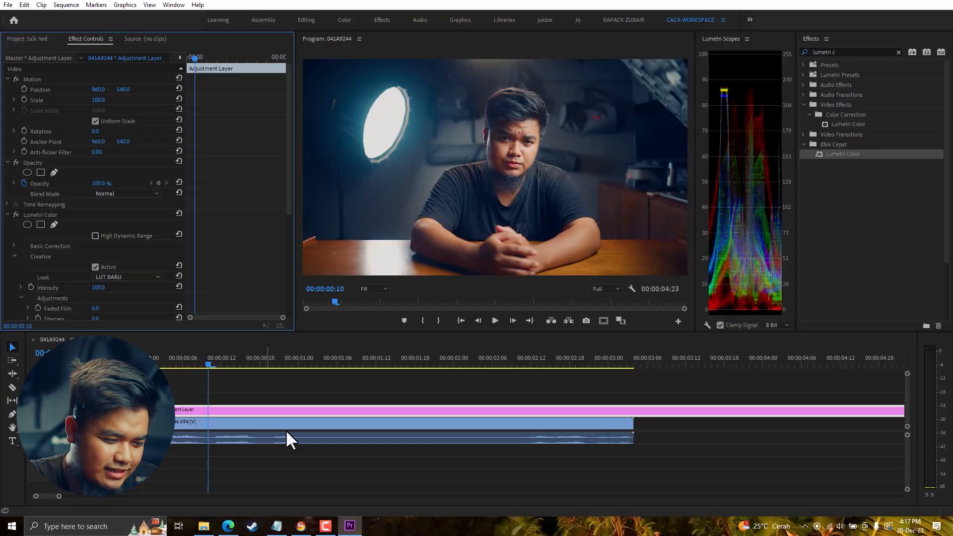
- Scrub through the graded clip and compare it with the reference still in 3D LUT Creator, returning to Premiere Pro
left_click(301, 526)
left_click(300, 528)
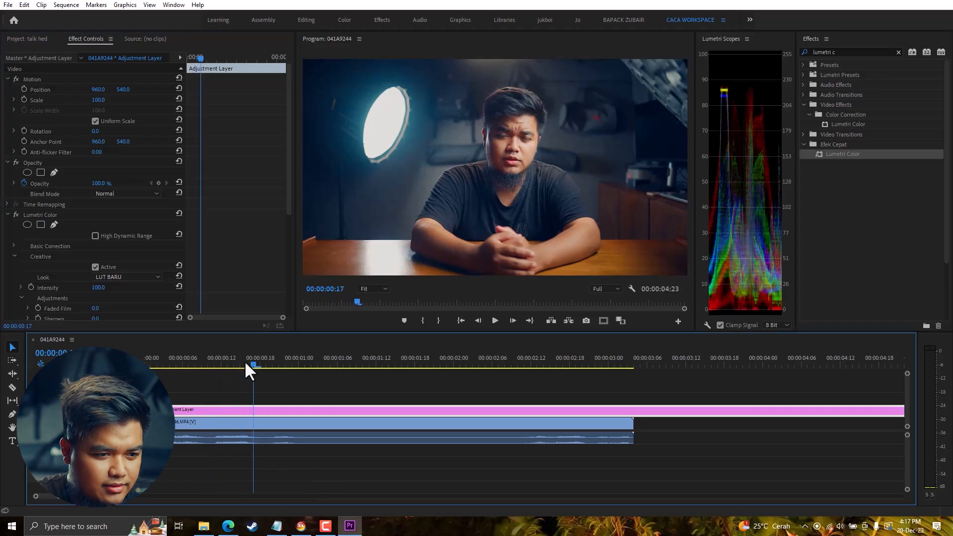
left_click_drag(244, 360, 220, 361)
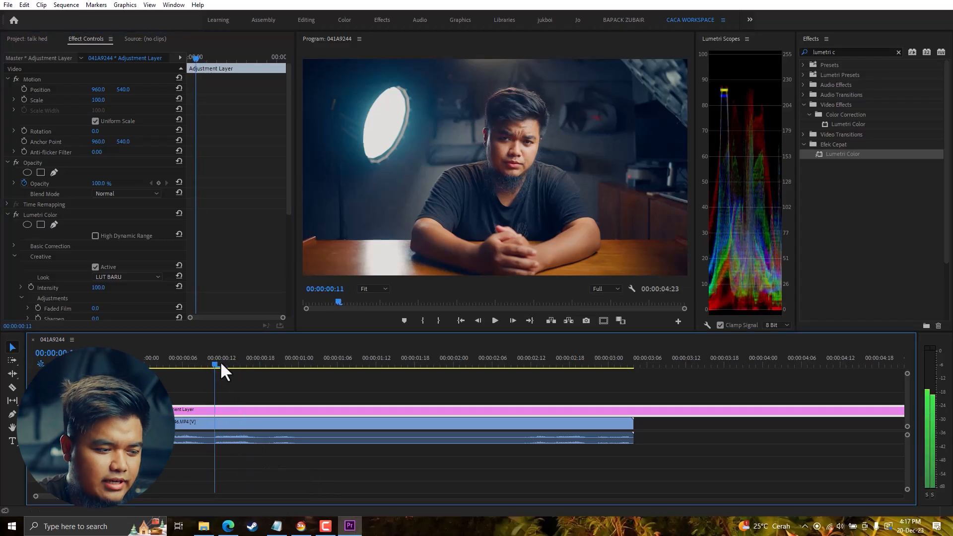
left_click(301, 525)
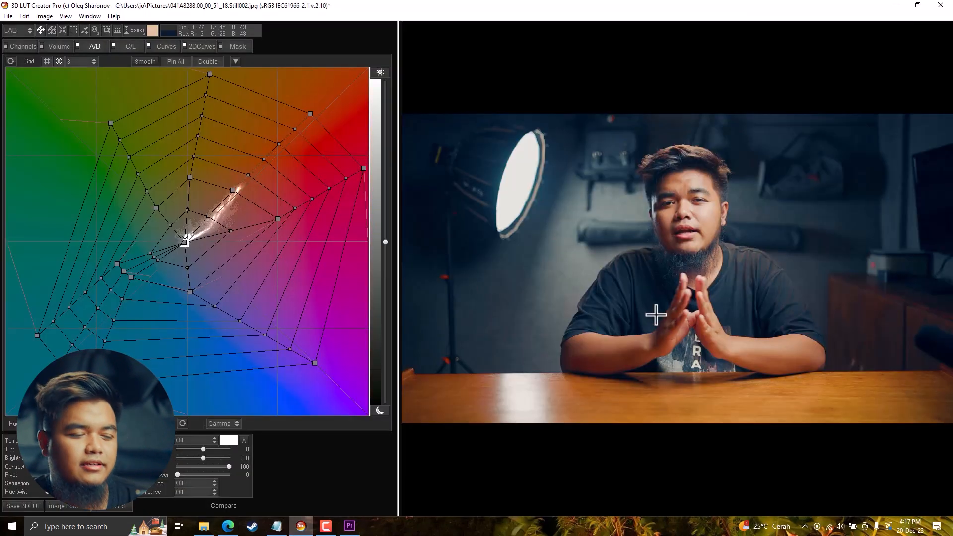
left_click(350, 525)
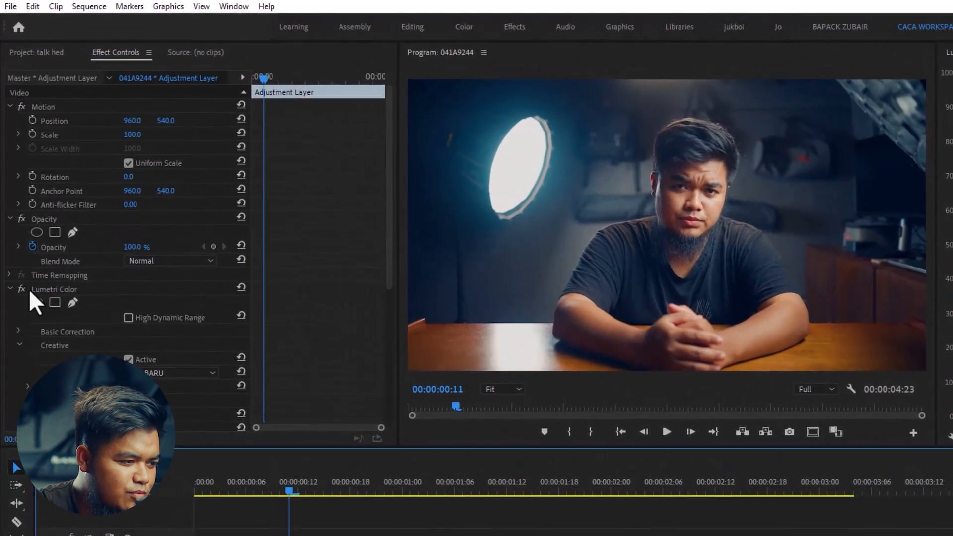
- In Lumetri Color's Color Wheels & Match, shift the Midtones wheel slightly toward green
left_click(40, 242)
left_click_drag(391, 171, 376, 327)
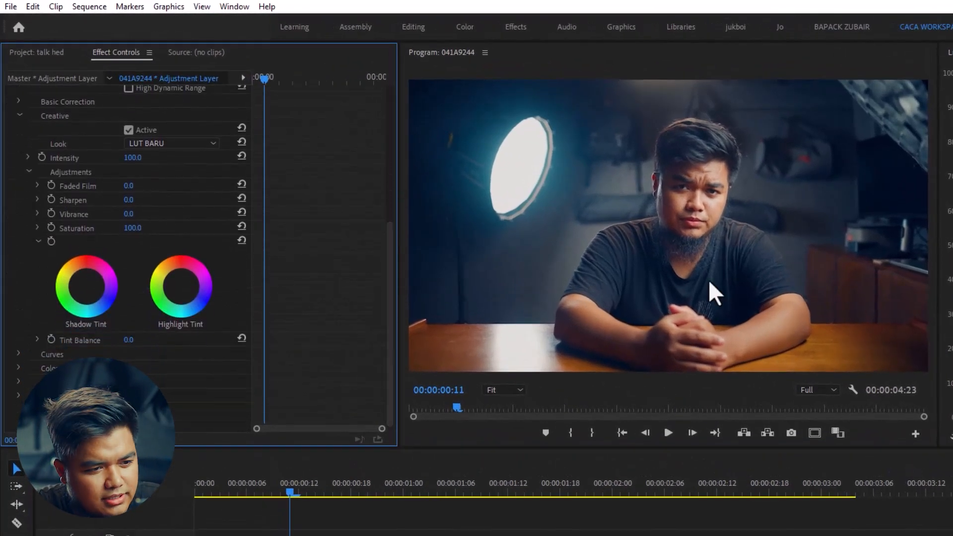
left_click(21, 368)
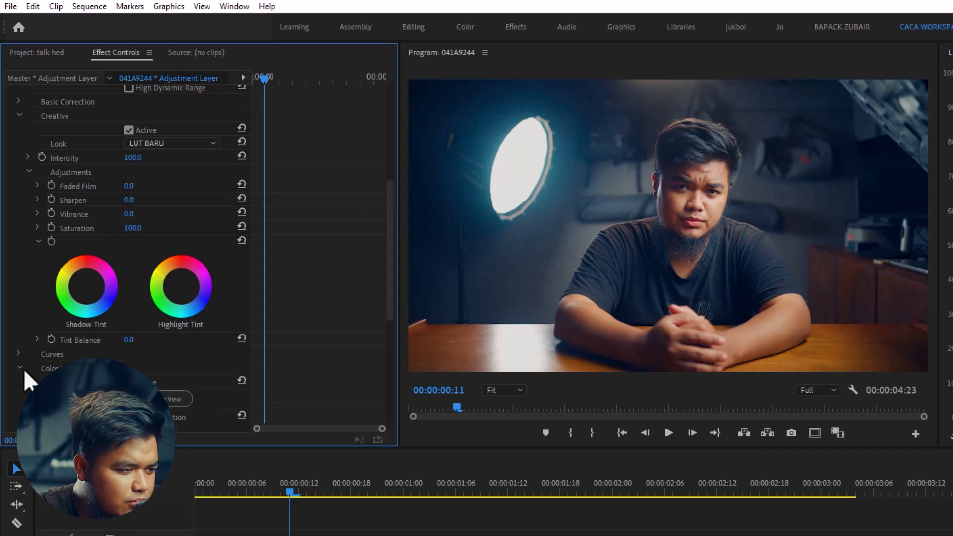
scroll(23, 368, "down", 5)
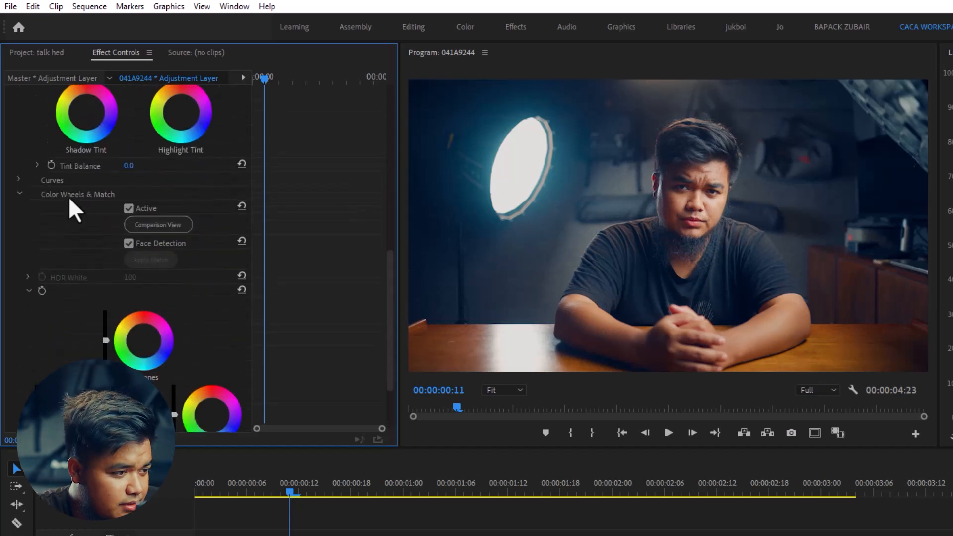
scroll(44, 258, "down", 2)
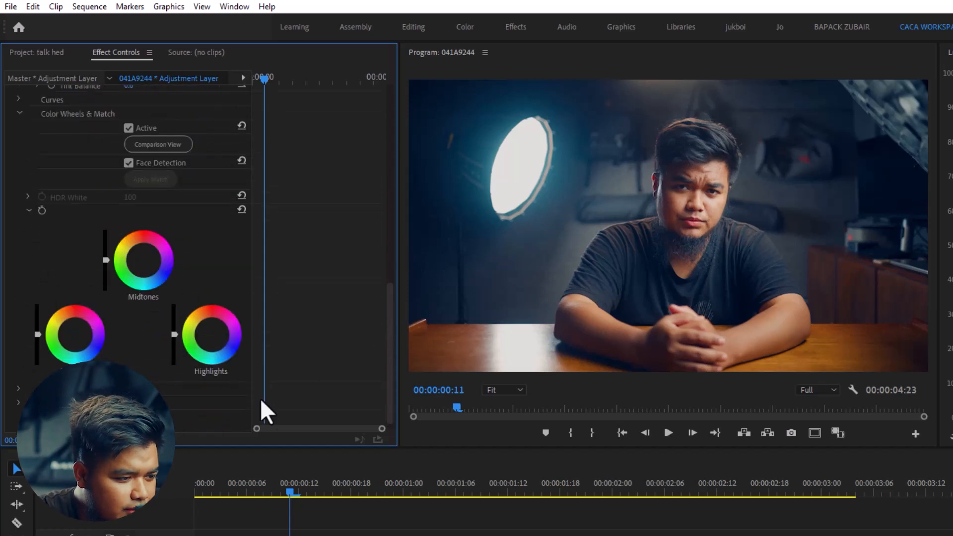
left_click(143, 258)
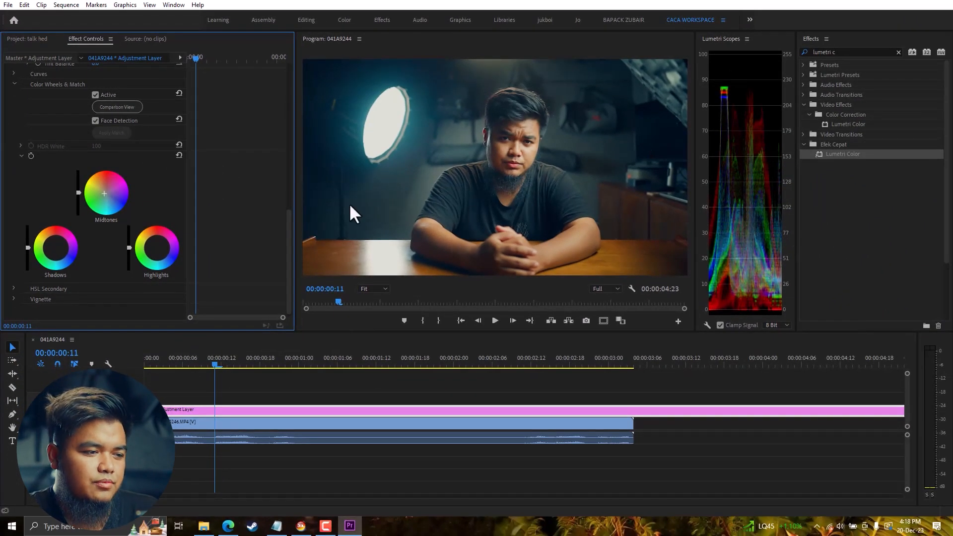
- In Lumetri Color's Basic Correction on the adjustment layer, set Exposure to 0.6 and Highlights to -25.5
scroll(259, 223, "up", 10)
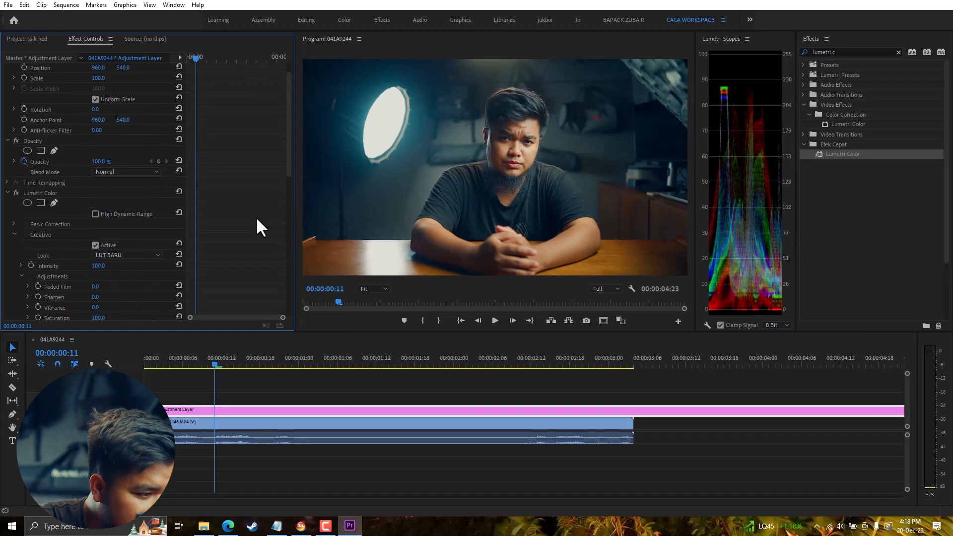
scroll(175, 230, "down", 1)
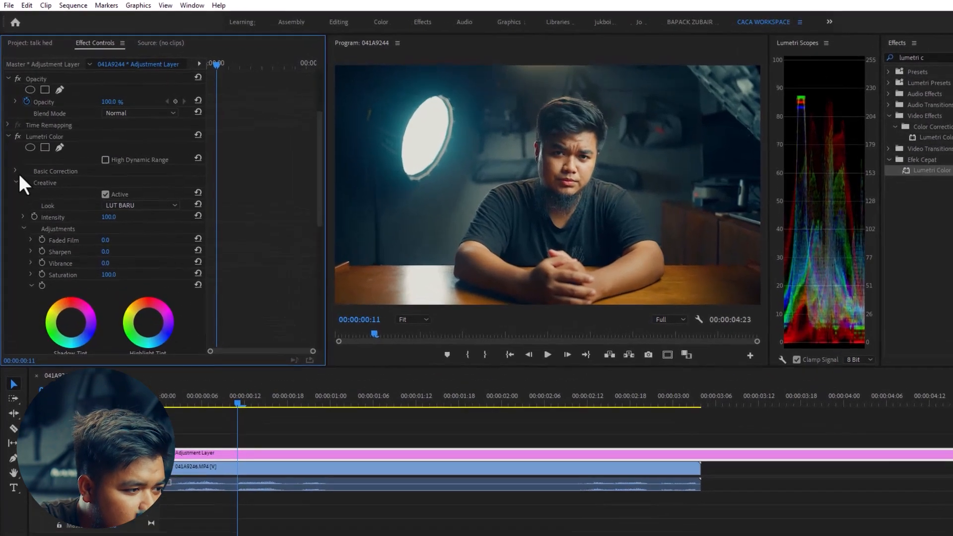
left_click(17, 171)
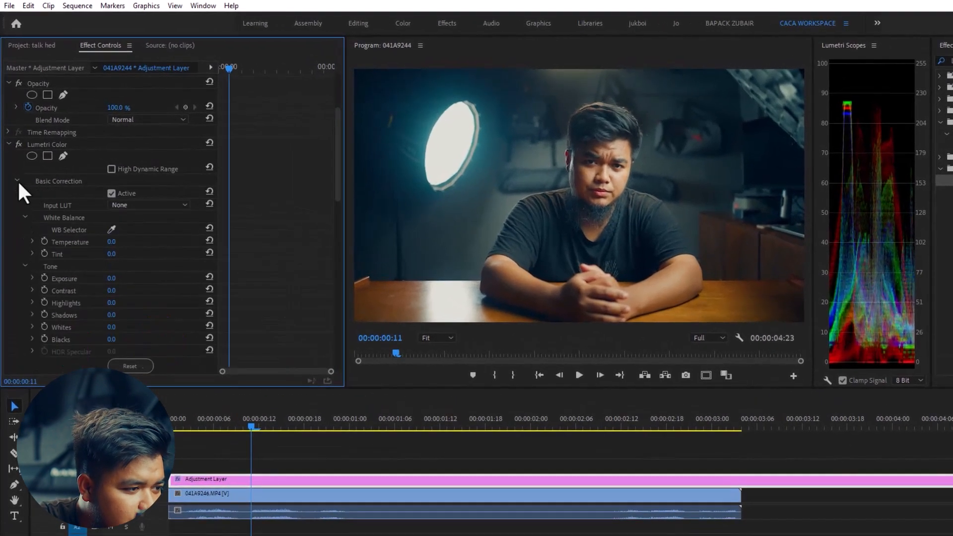
scroll(15, 243, "down", 5)
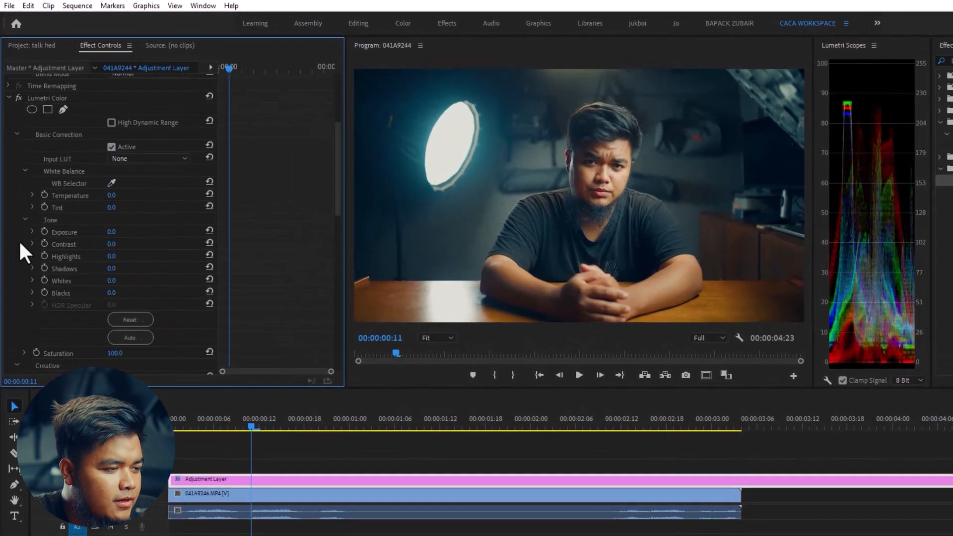
left_click_drag(111, 209, 115, 209)
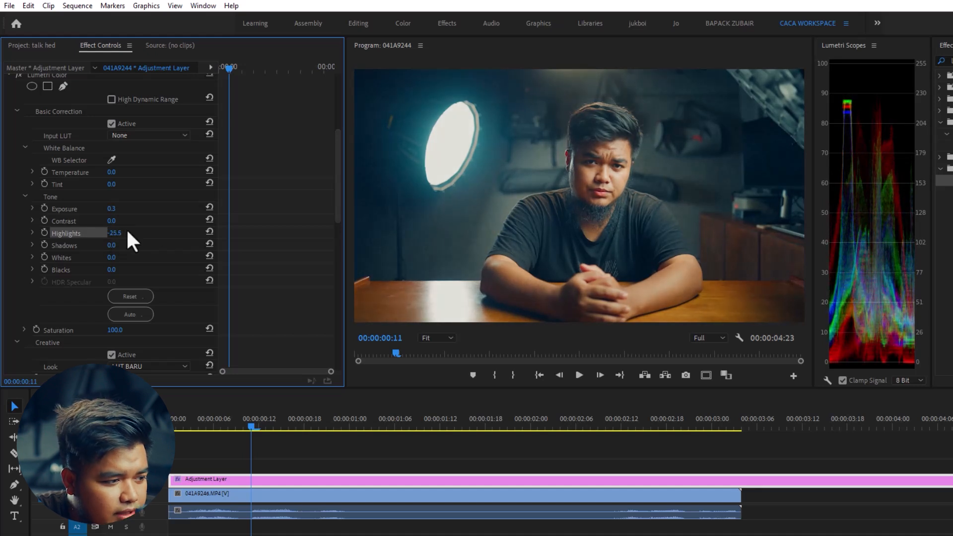
left_click_drag(111, 208, 116, 209)
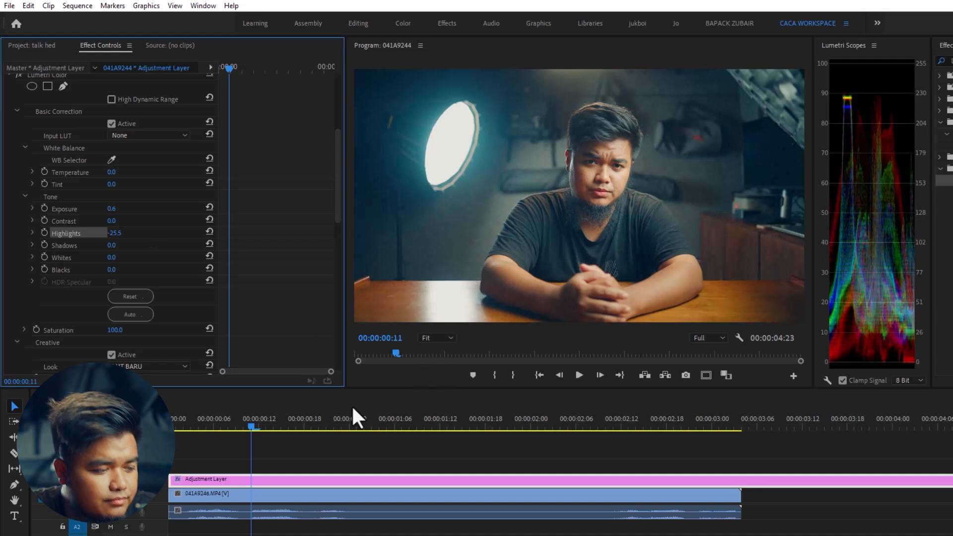
- Play the graded clip from the start to review the look, and return the playhead to 00:00:00:10
mouse_move(254, 420)
left_mouse_down()
mouse_move(385, 419)
mouse_move(252, 426)
left_mouse_up()
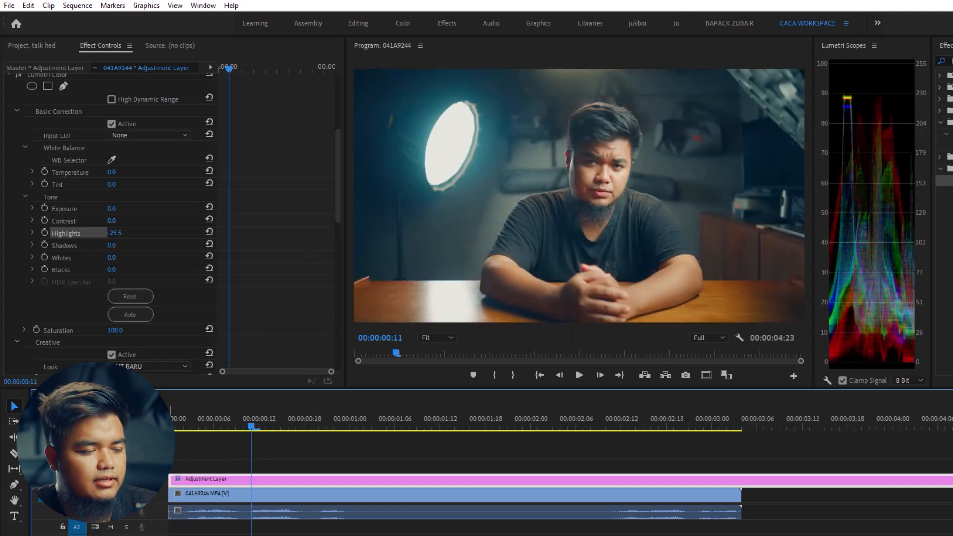
key("Home")
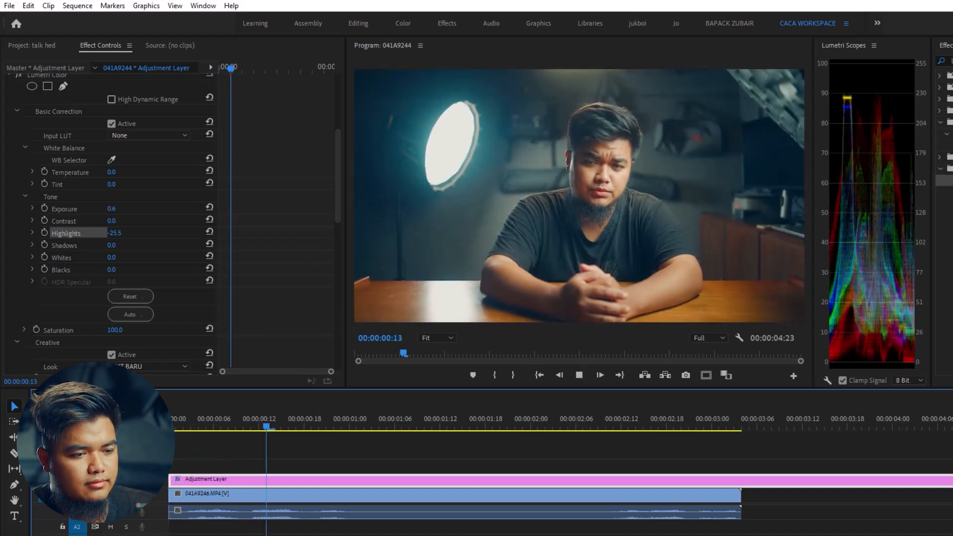
key("space")
key("Home")
key("space")
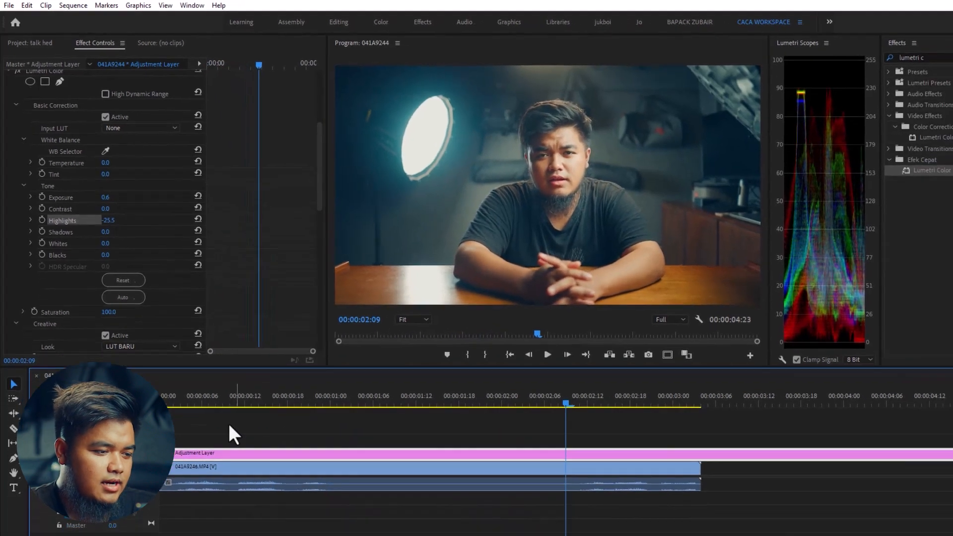
left_click(173, 421)
left_click_drag(149, 369, 210, 368)
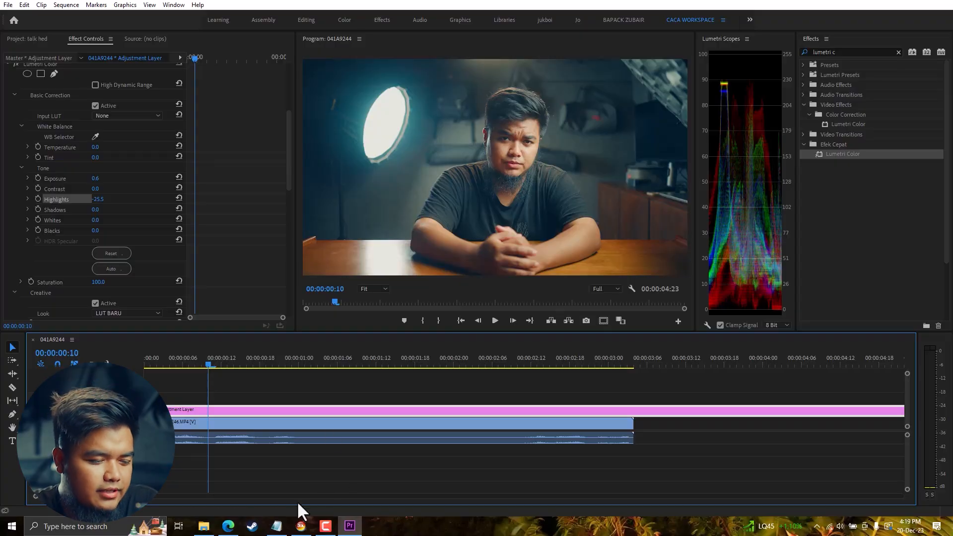
- Load the outdoor still 041A9391.00_00_04_39.Still001.jpg from the Pictures folder into 3D LUT Creator and compare it with and without the grade
left_click(300, 525)
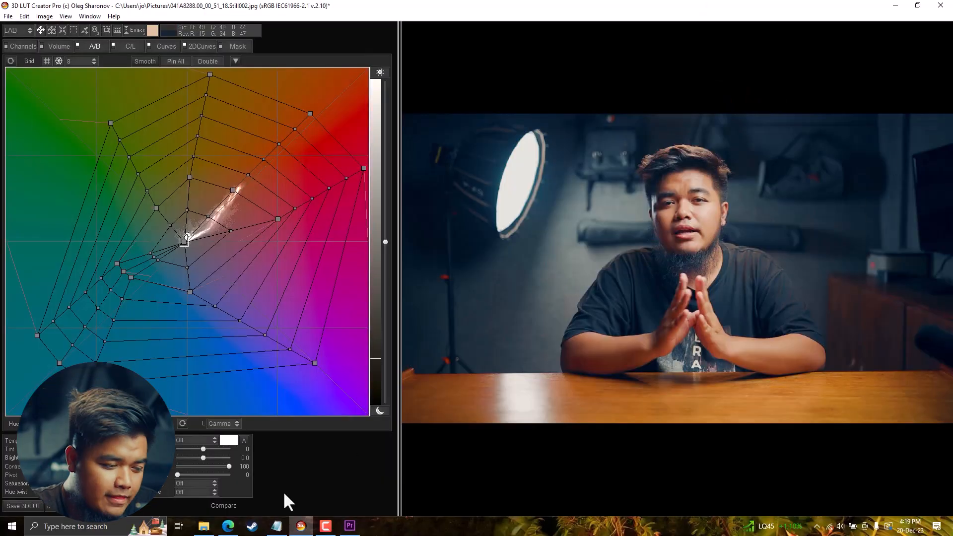
left_click(203, 527)
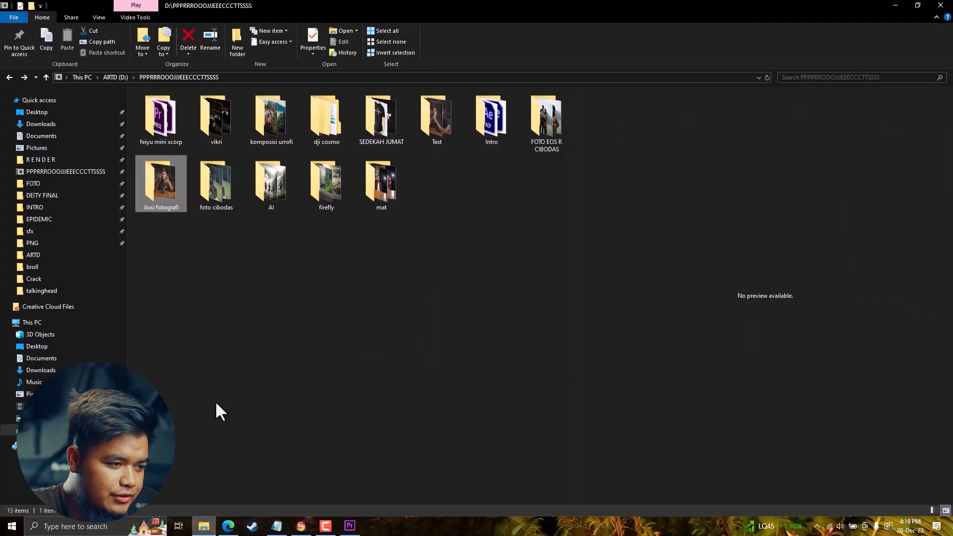
left_click(37, 148)
left_click(314, 121)
left_click(389, 126)
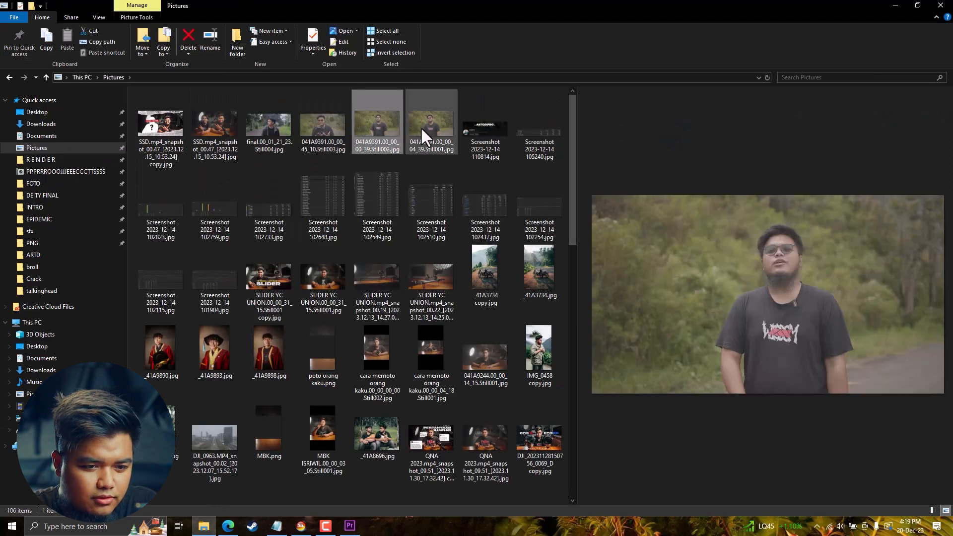
left_click(424, 126)
left_click_drag(421, 120, 671, 171)
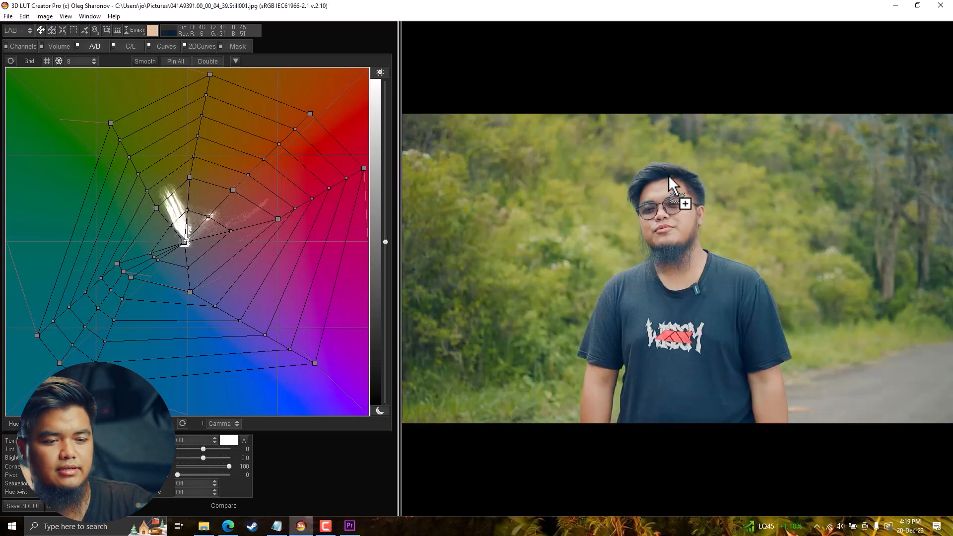
key("space")
key("space")
key("space")
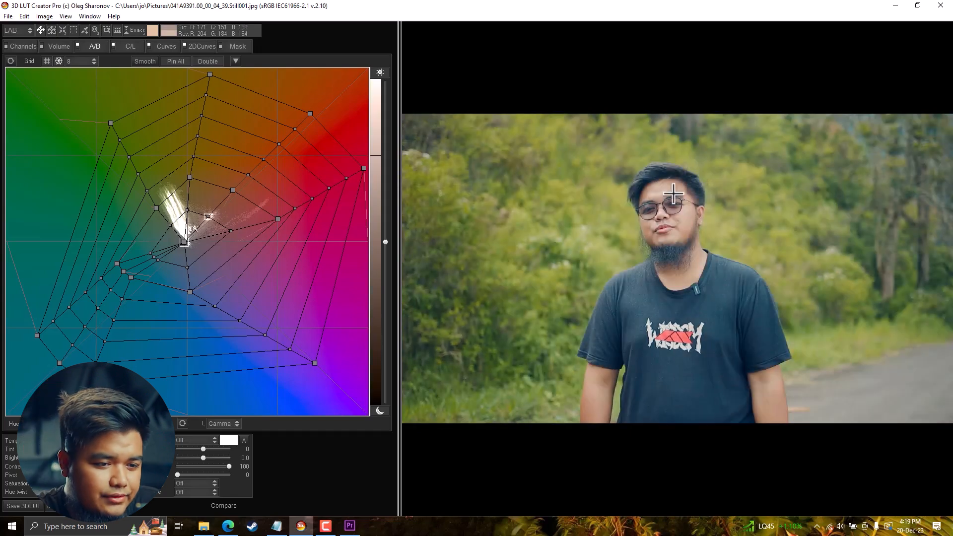
- Reshape the Master curve with its upper point at 176/170 and a shadow point at 63/49, and compare before and after
left_click(165, 45)
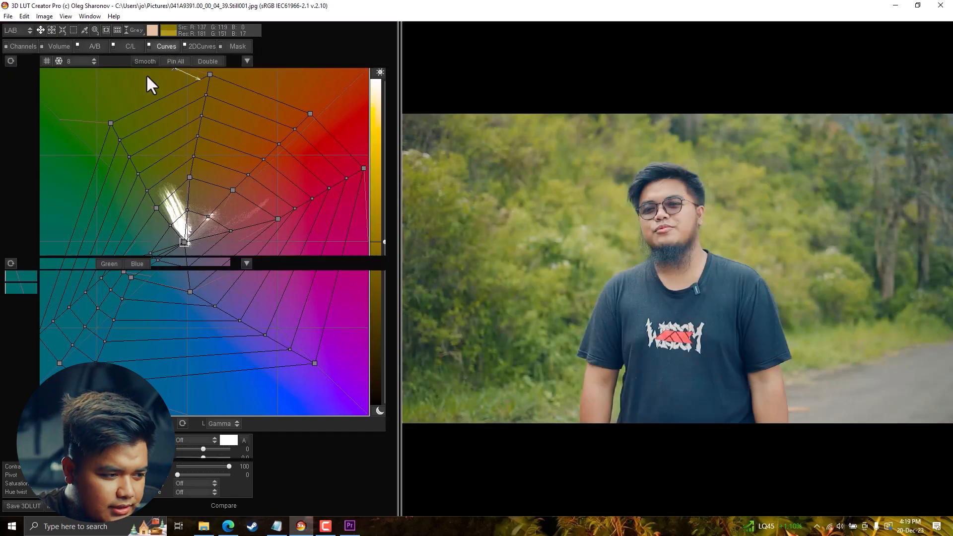
left_click(56, 264)
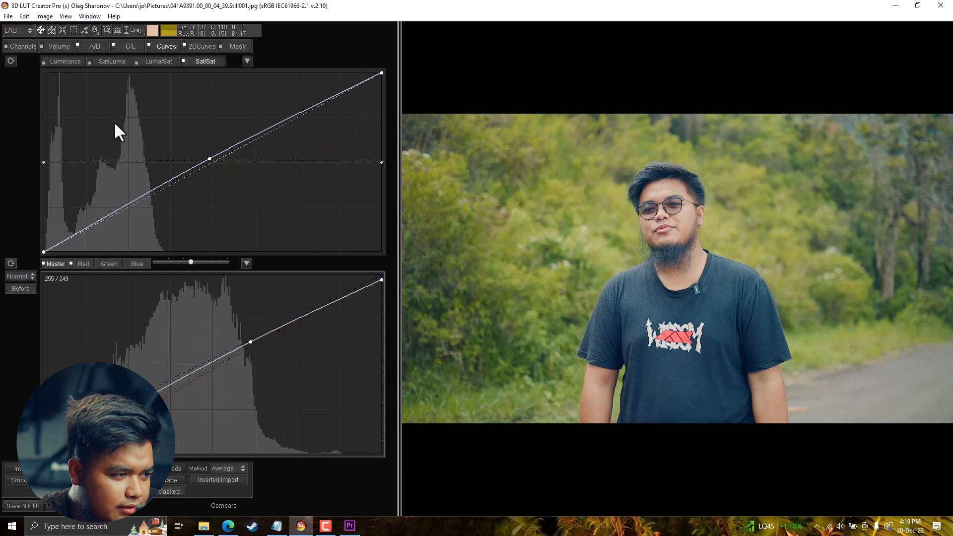
left_click(65, 62)
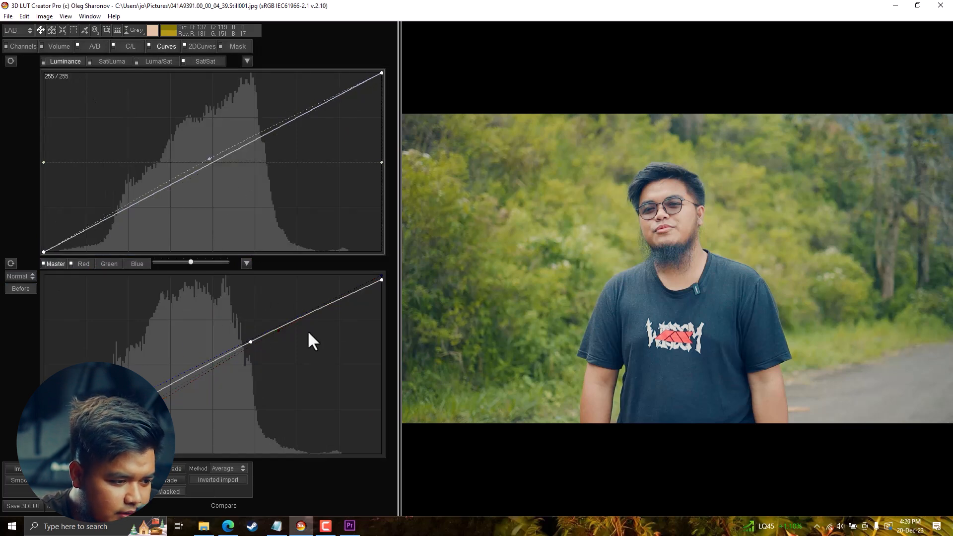
left_click(252, 341)
left_click_drag(251, 342, 276, 334)
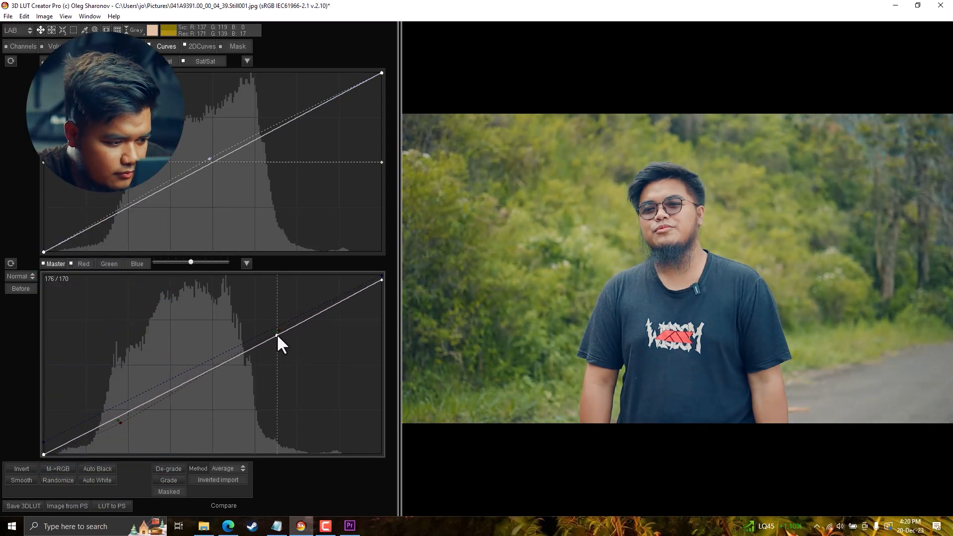
left_click_drag(129, 412, 127, 420)
key("space")
key("space")
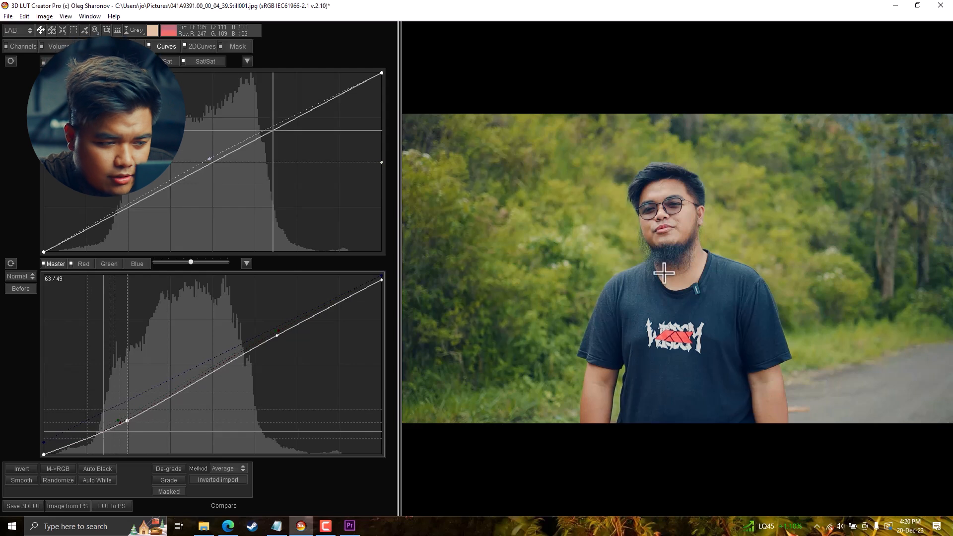
- On the A/B grid, nudge the skin-tone orange point, shift the outer yellow point toward orange, and pull the inner yellow point outward
left_click(94, 48)
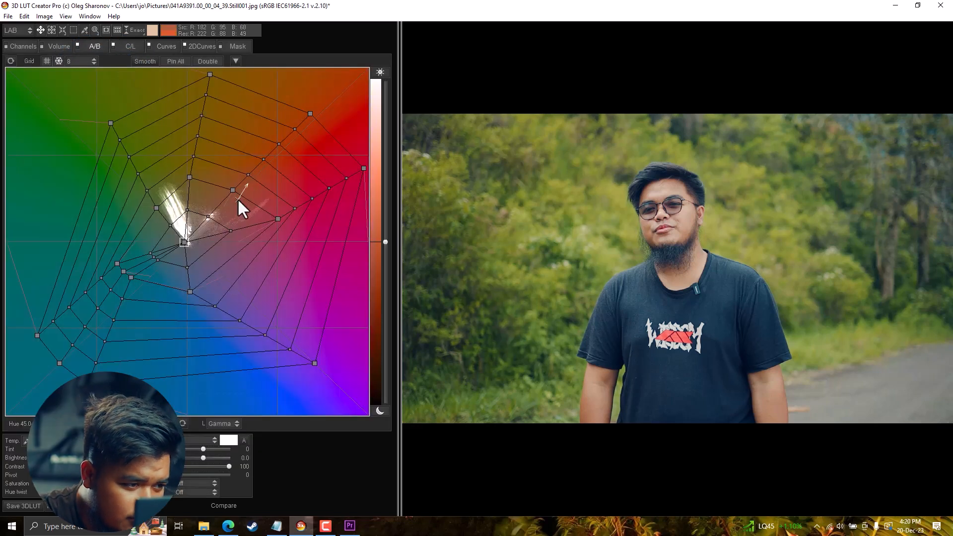
mouse_move(234, 191)
left_mouse_down()
mouse_move(243, 176)
mouse_move(231, 186)
left_mouse_up()
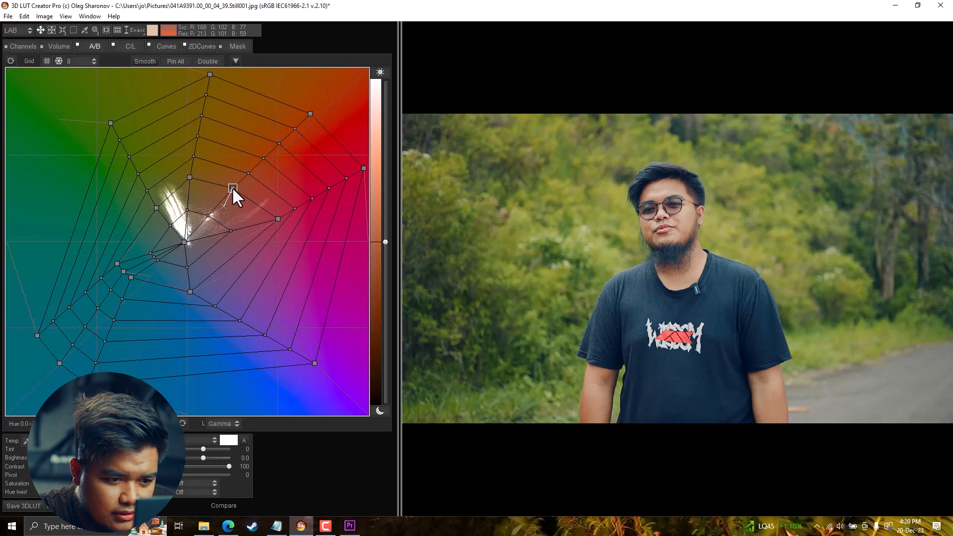
left_click_drag(210, 75, 225, 75)
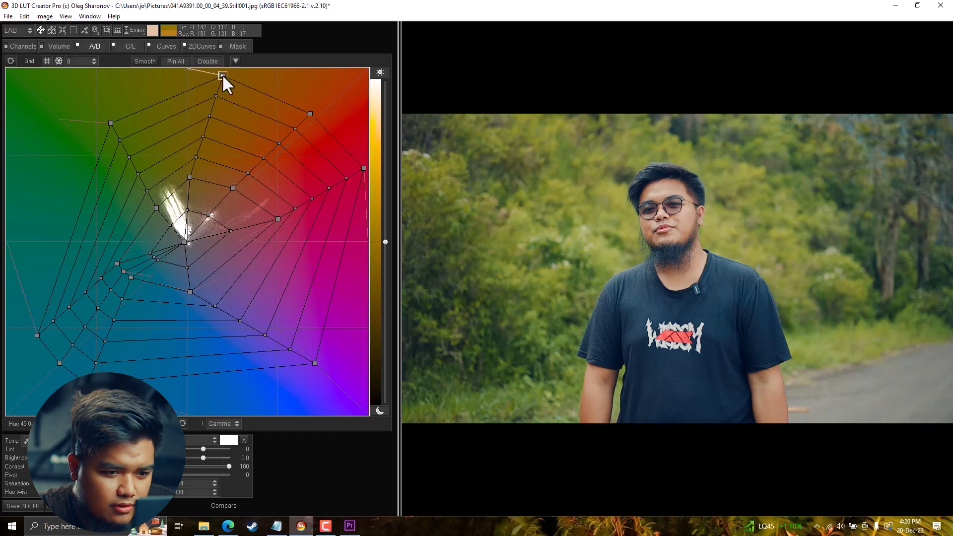
left_click(189, 176)
mouse_move(189, 176)
left_mouse_down()
mouse_move(208, 172)
mouse_move(132, 180)
mouse_move(198, 163)
mouse_move(189, 162)
left_mouse_up()
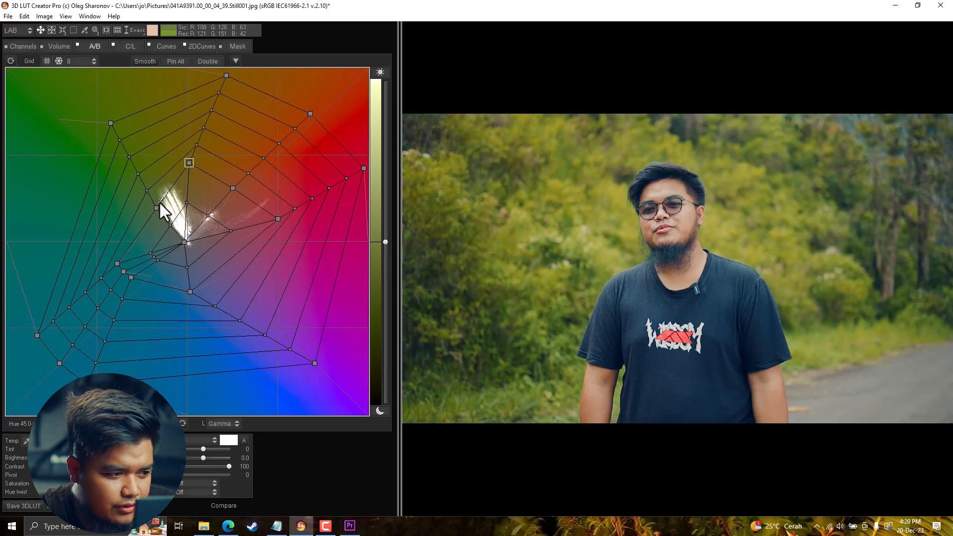
- Pull the inner green point of the A/B grid further toward green and the inner red point outward, checking the foliage
left_click_drag(155, 208, 141, 220)
left_click(488, 136)
left_click(479, 145)
left_click_drag(276, 219, 288, 215)
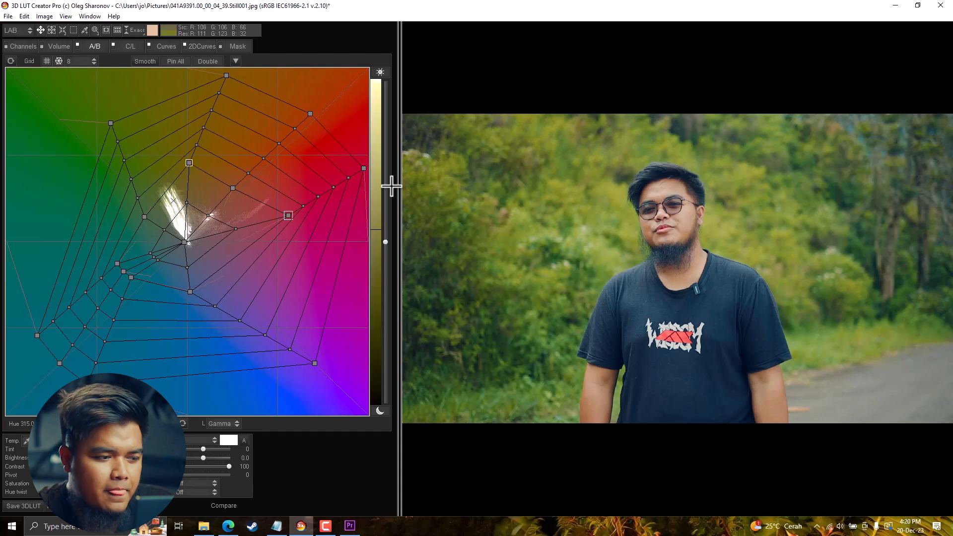
- On the C/L green-purple grid, shift the neutral midtone point slightly toward green and check the colours across the image
left_click(131, 47)
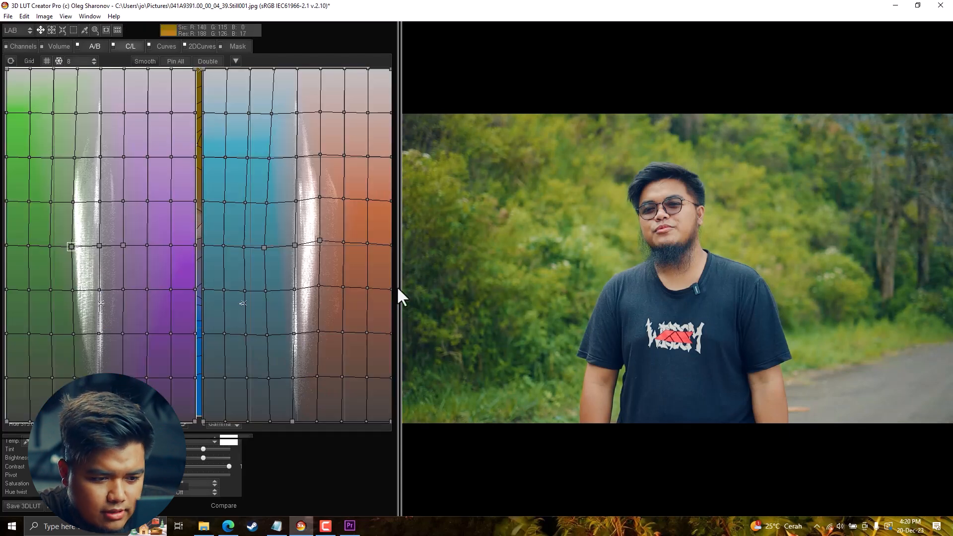
left_click(626, 193)
left_click(546, 200)
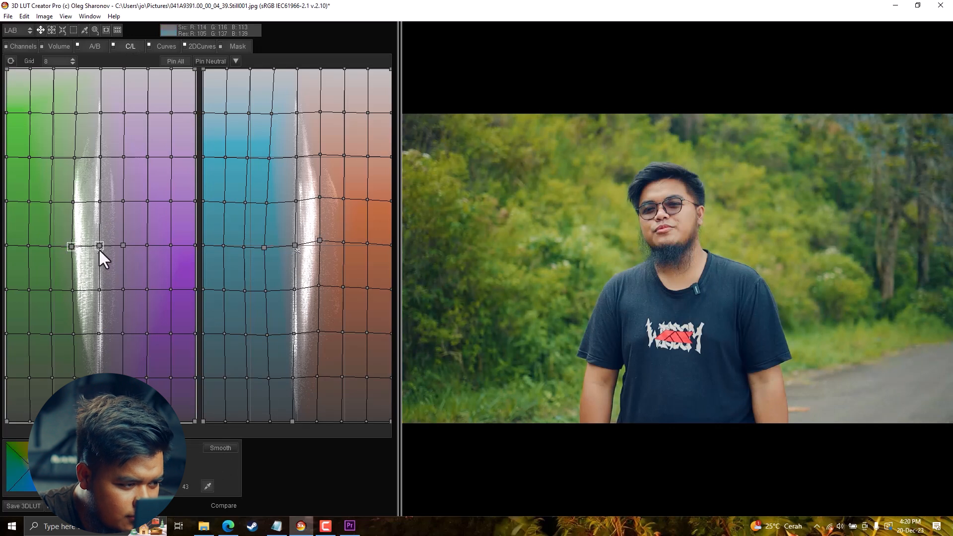
left_click_drag(97, 243, 96, 243)
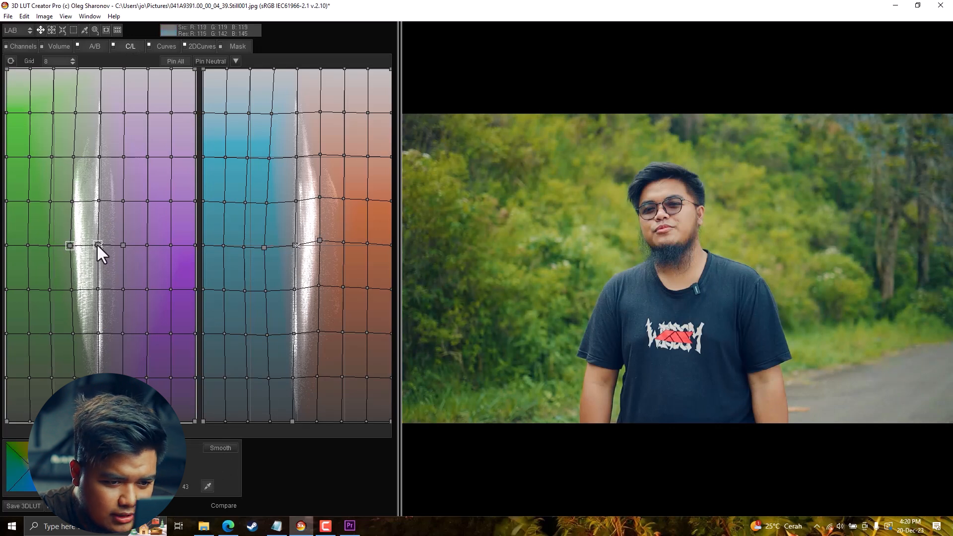
left_click(673, 186)
left_click(647, 257)
left_click(753, 213)
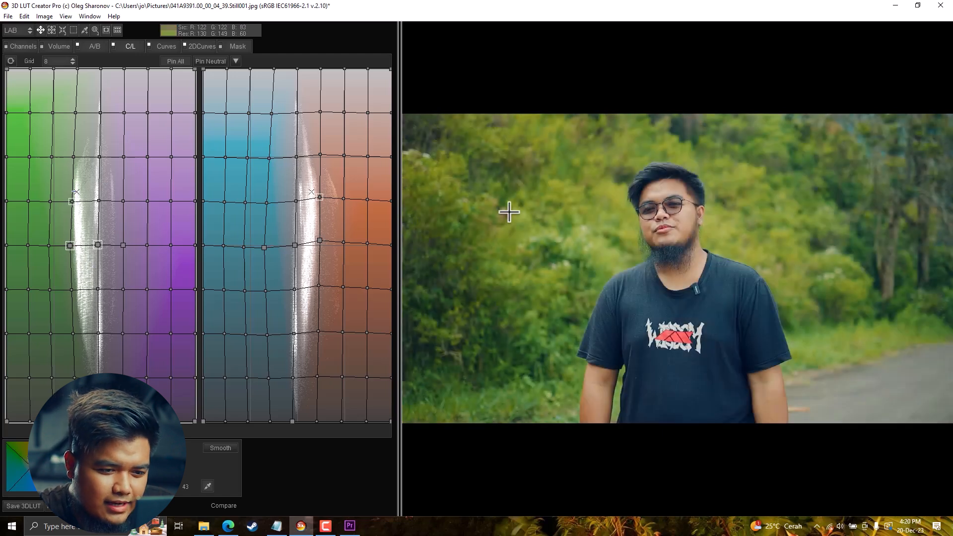
- Lower the shadow point of the Green channel curve to 57/46
left_click(168, 49)
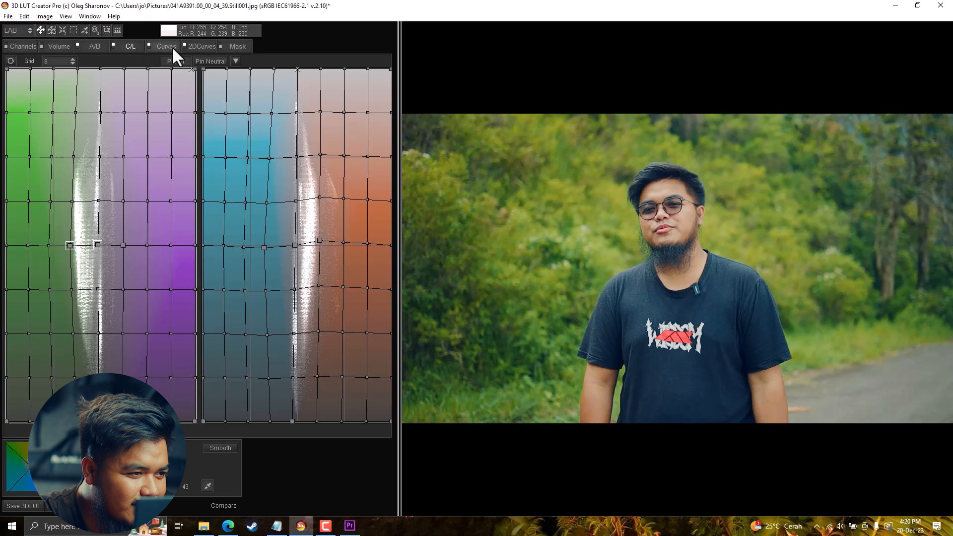
left_click(109, 263)
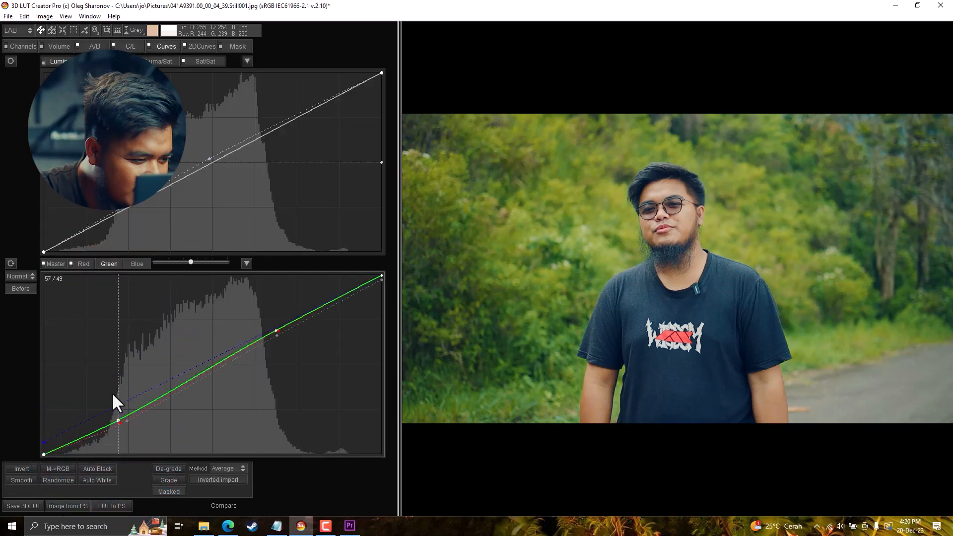
left_click(116, 418)
left_click_drag(117, 420, 118, 420)
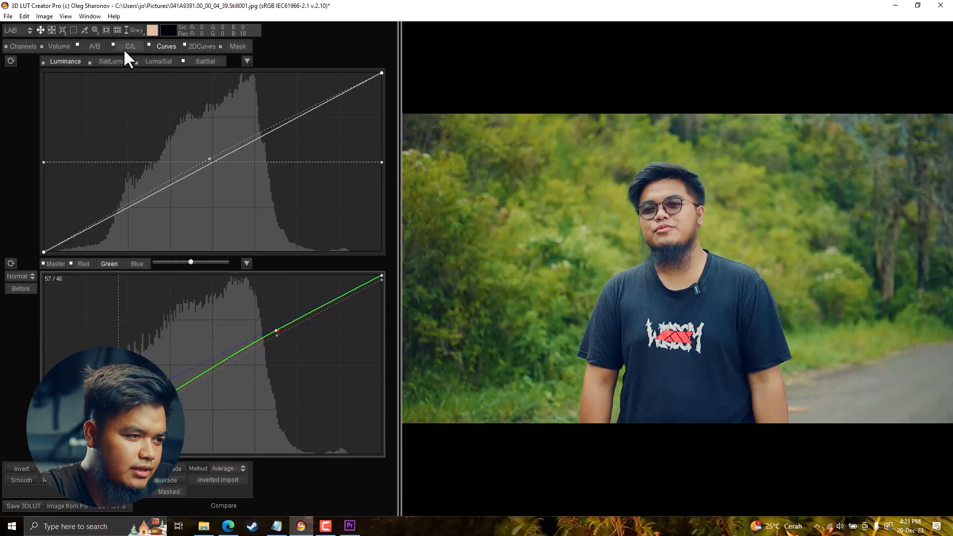
- Try shifting the blue primary outward in the Channels' Camera calibration mode, reset it, and return to the A/B grid
left_click(129, 47)
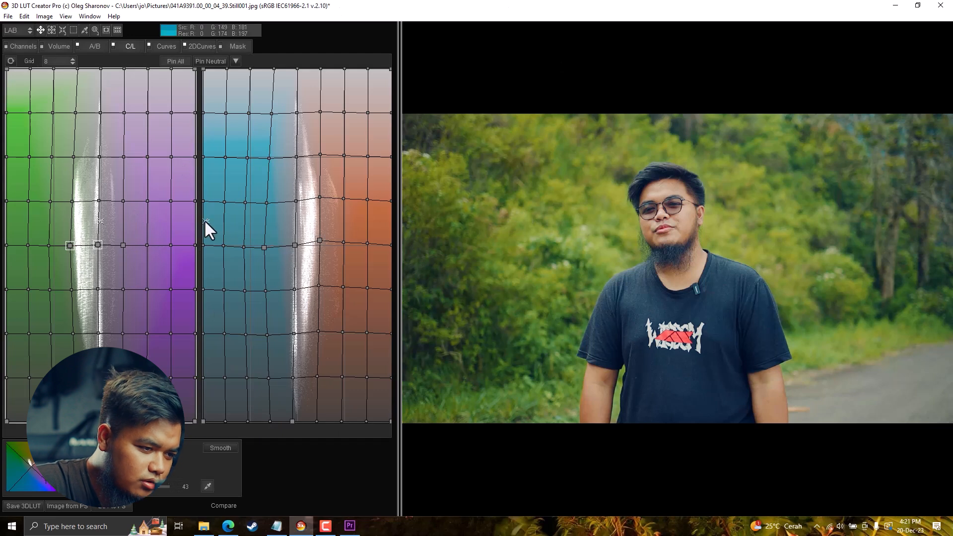
left_click(94, 47)
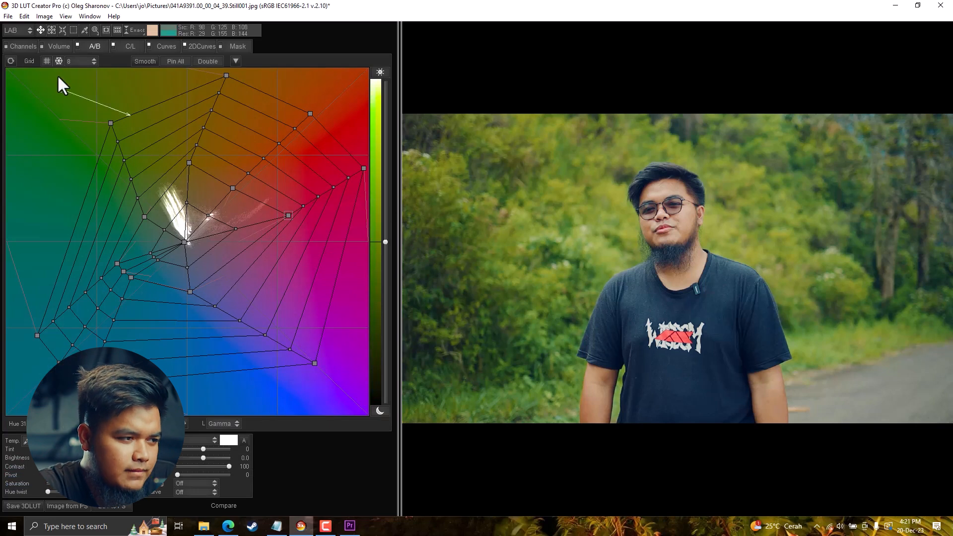
left_click(59, 46)
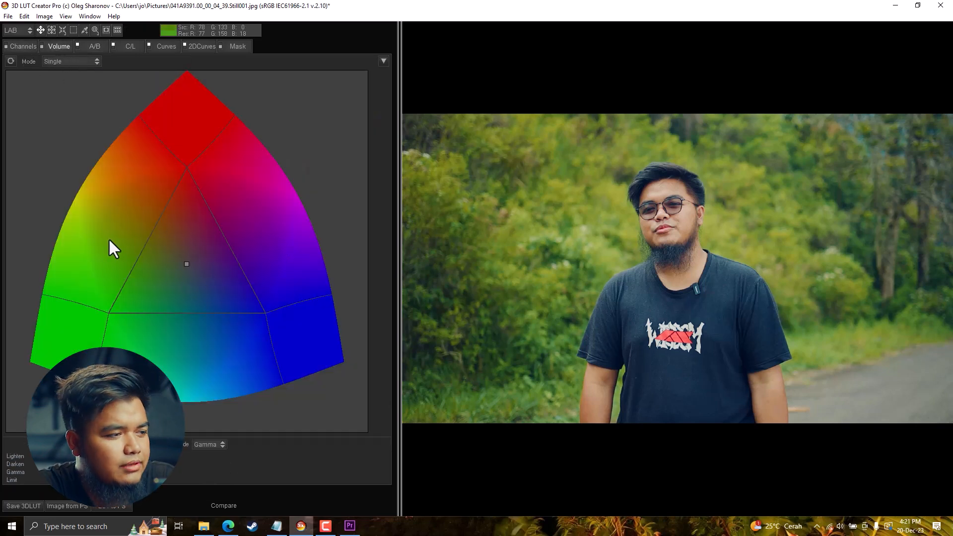
left_click(23, 47)
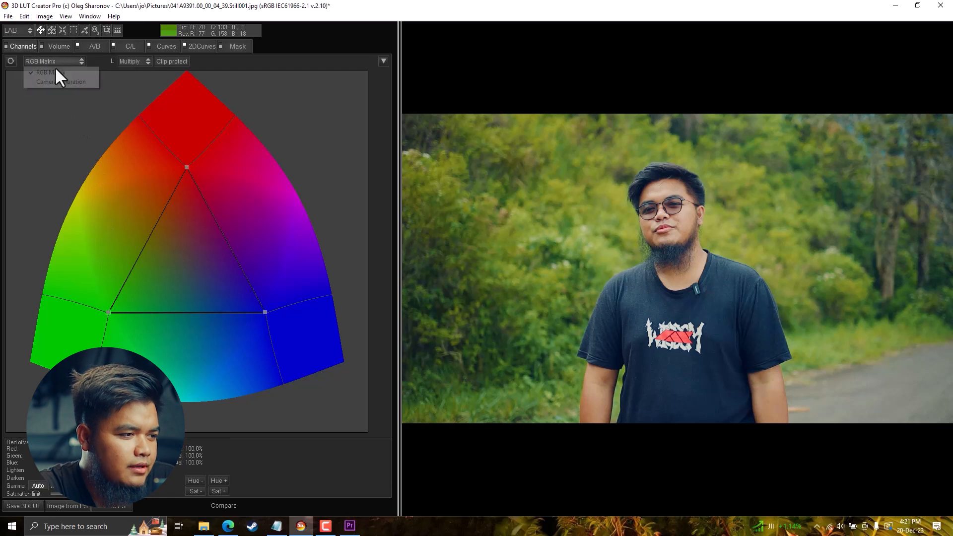
mouse_move(263, 312)
left_mouse_down()
mouse_move(232, 342)
mouse_move(276, 321)
left_mouse_up()
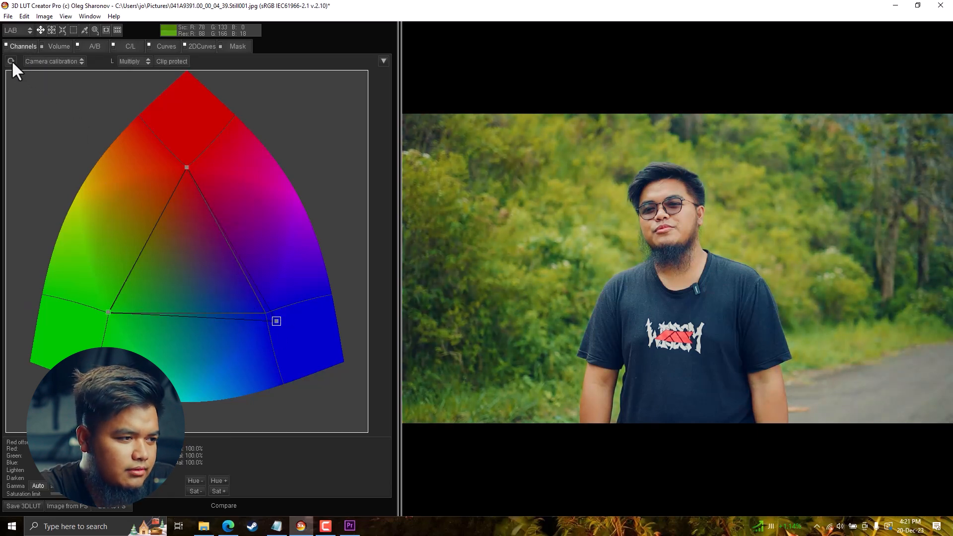
left_click(93, 46)
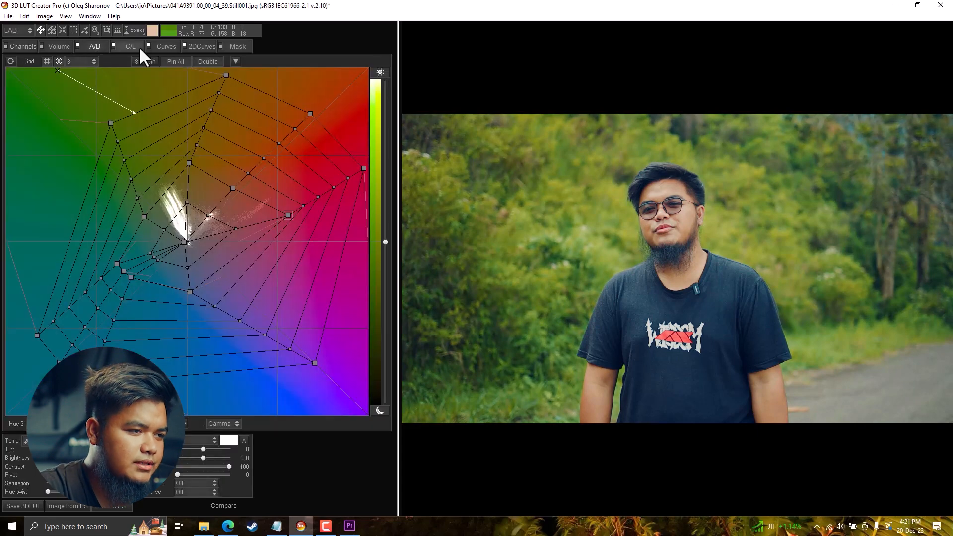